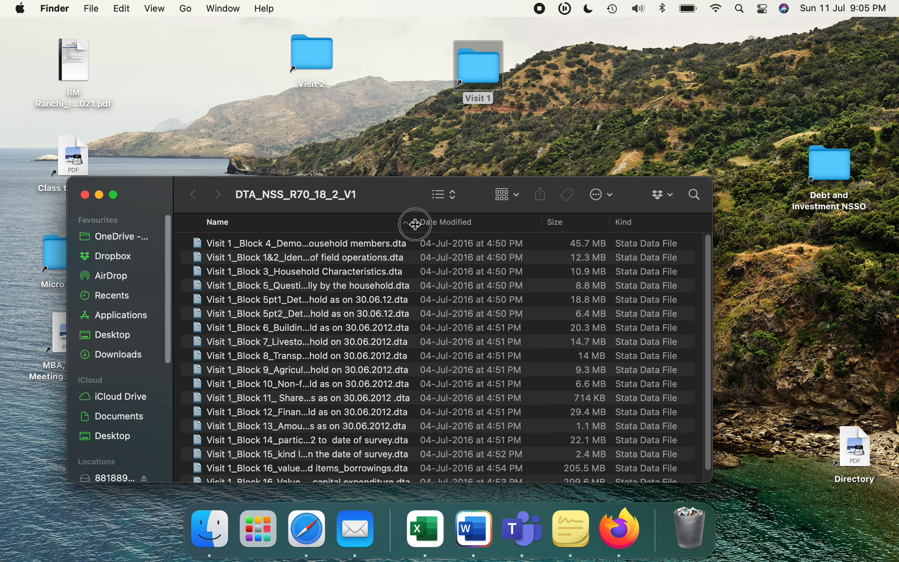
Widen the Name column of the DTA_NSS_R70_18_2_V1 folder and look over the Block 1&2, 3 and 4 data files
drag(413, 223, 706, 222)
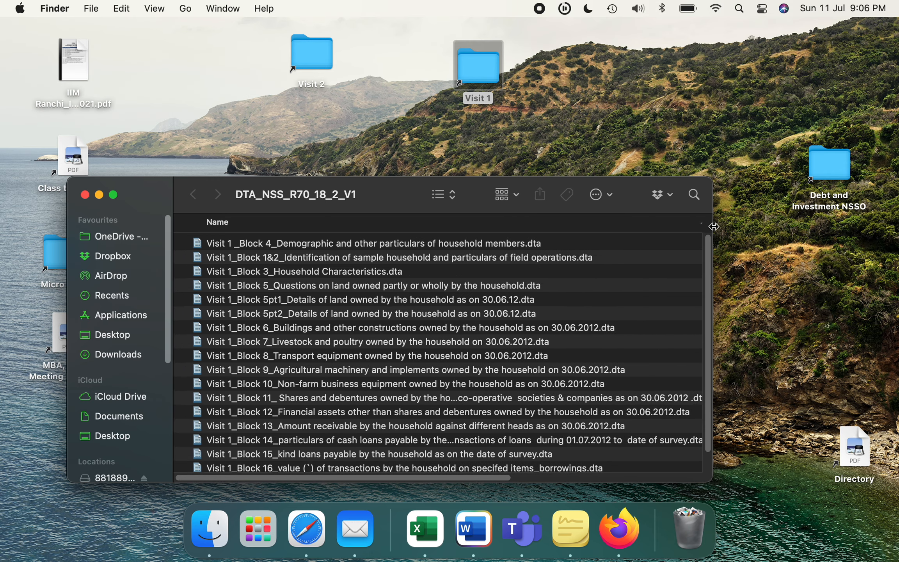
click(317, 262)
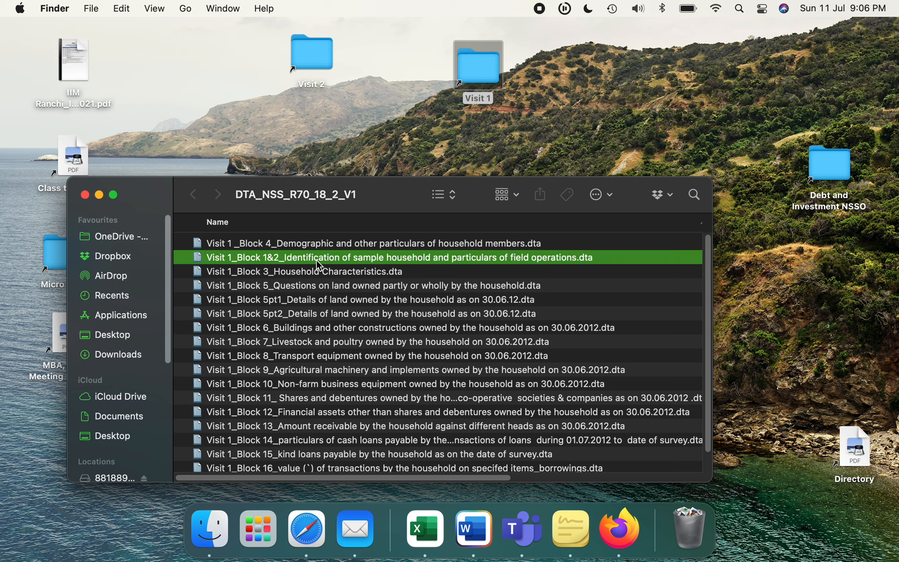
click(300, 272)
click(293, 244)
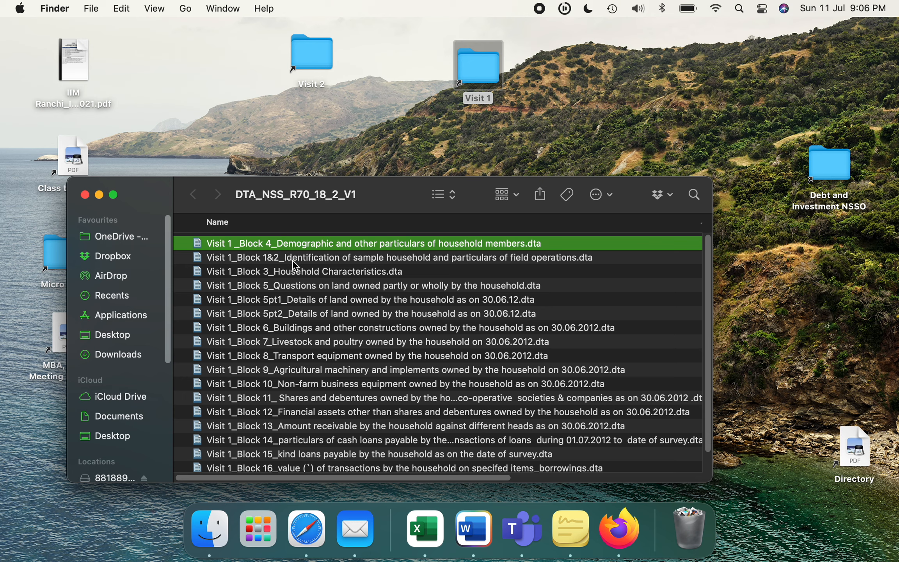
click(292, 260)
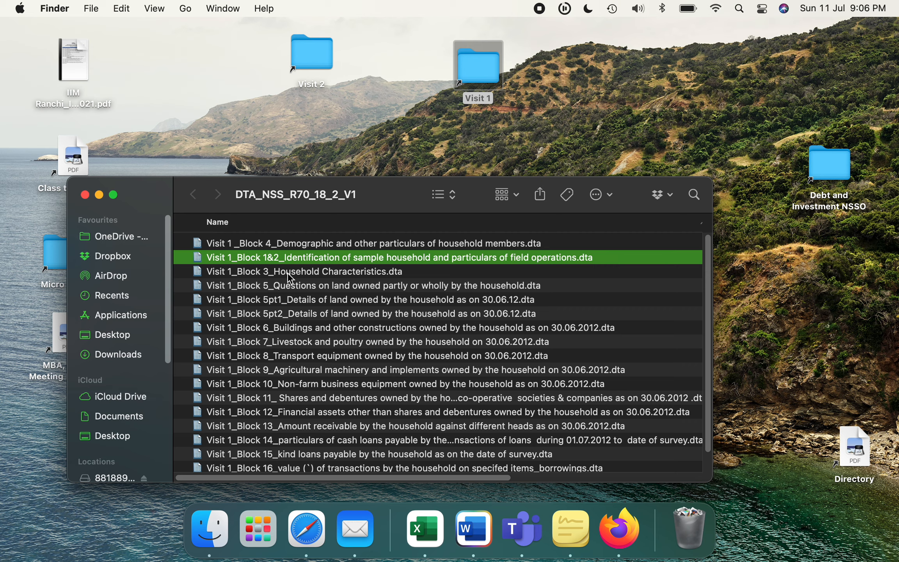
click(289, 273)
Open the Visit 1_Block 1&2 identification of sample household data file with Stata copy
click(325, 260)
right_click(325, 259)
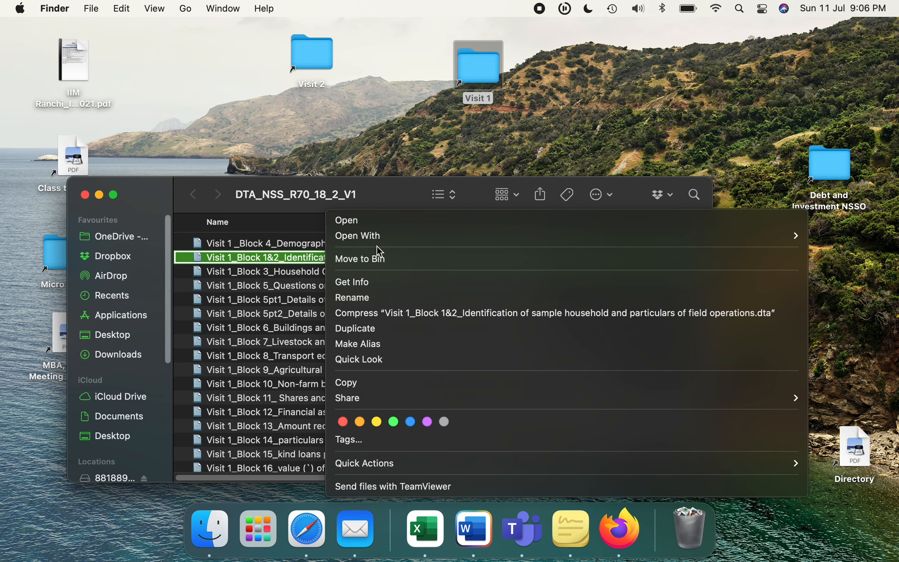
mouse_move(385, 237)
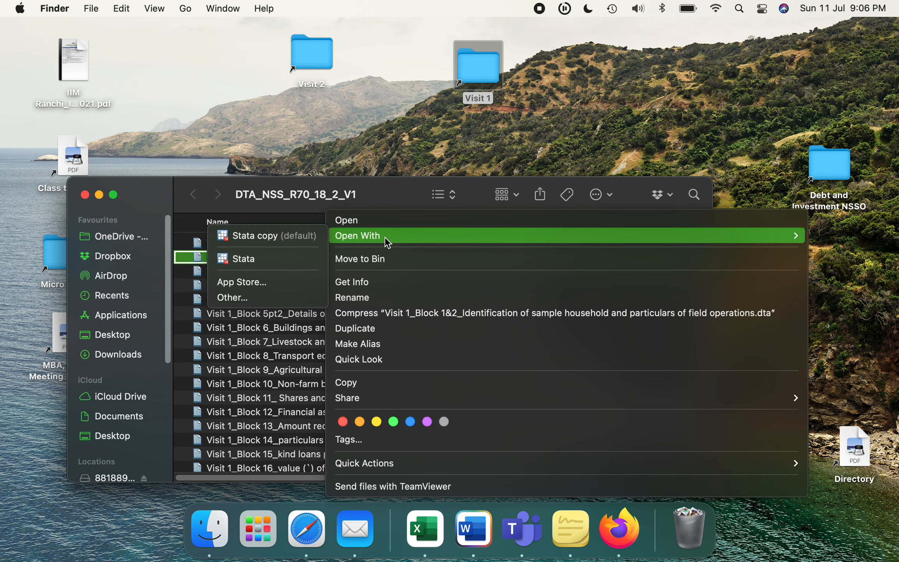
click(273, 237)
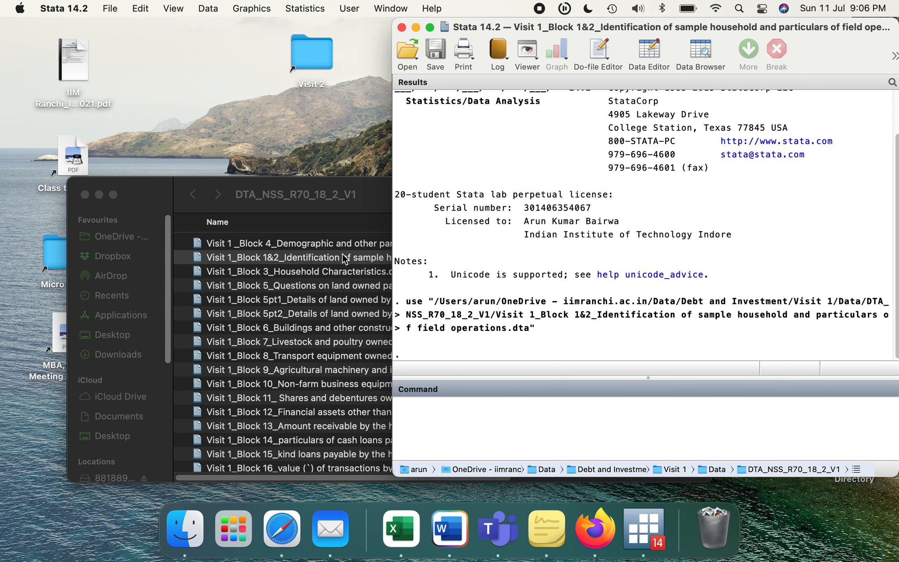
Open Visit 1_Block 3_Household Characteristics.dta in a second, separate Stata instance
click(265, 275)
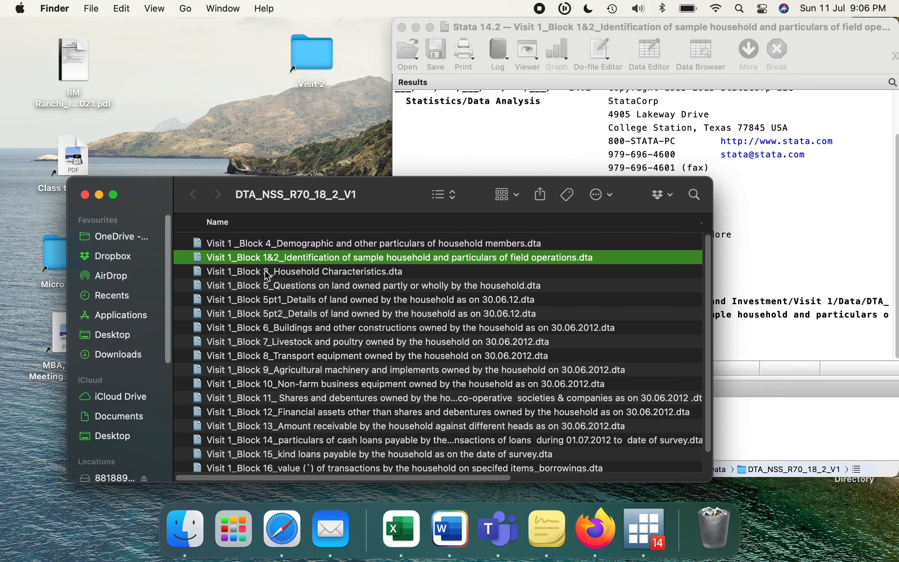
click(265, 275)
right_click(265, 270)
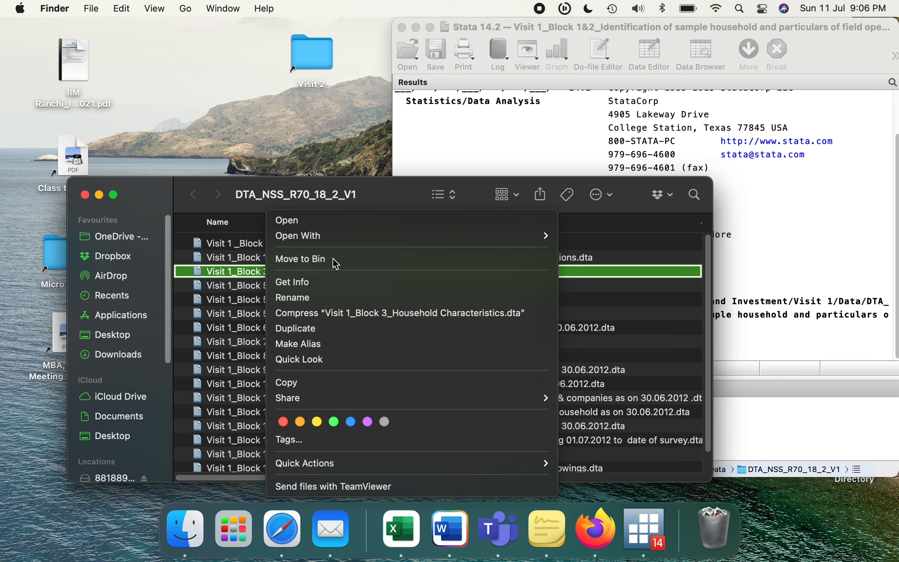
mouse_move(316, 234)
click(581, 260)
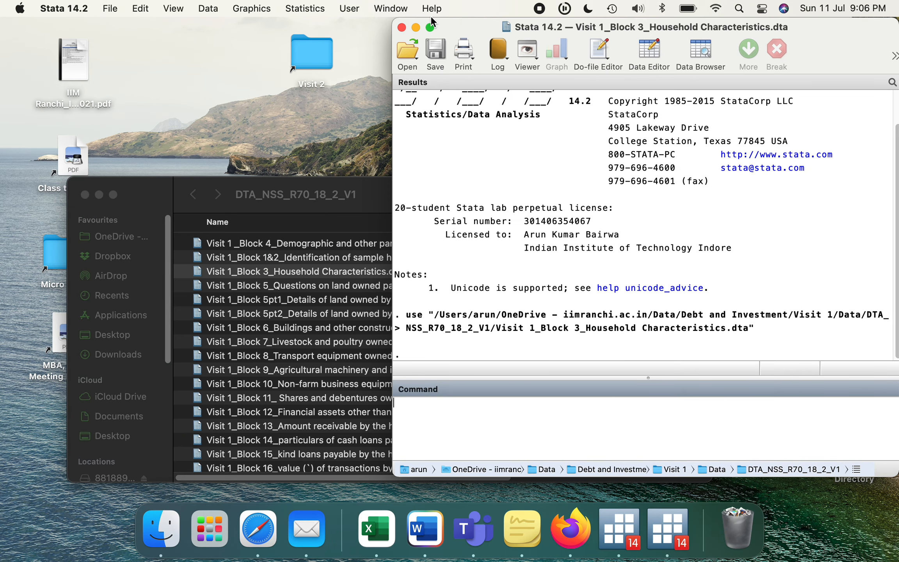
Make the Block 3 Stata window full screen and place the Block 1&2 Stata window beside it in split view
click(431, 26)
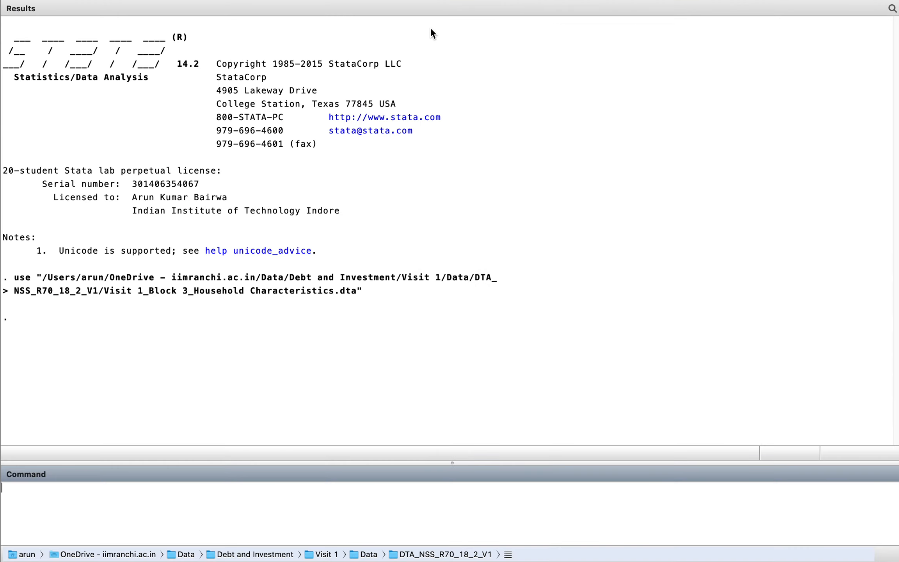
key(ctrl+Up)
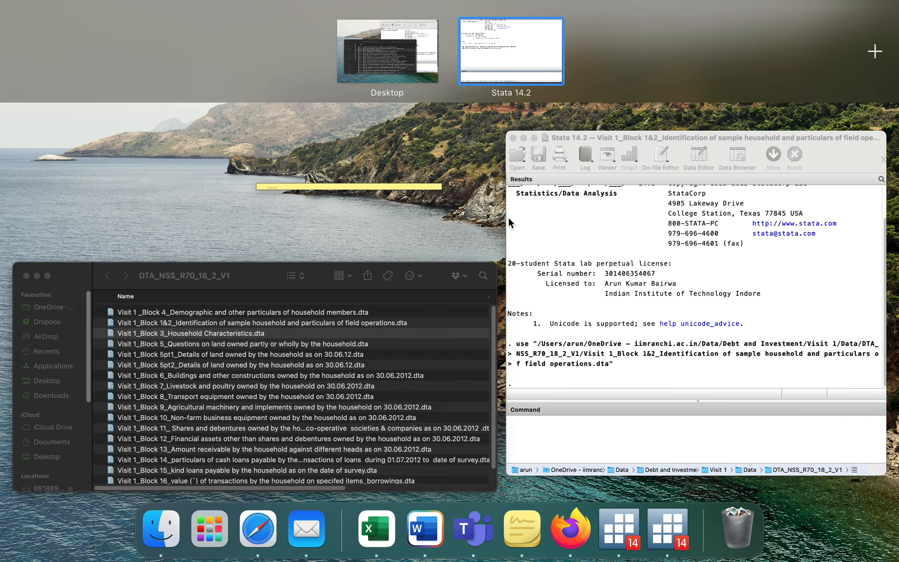
click(403, 38)
key(ctrl+Up)
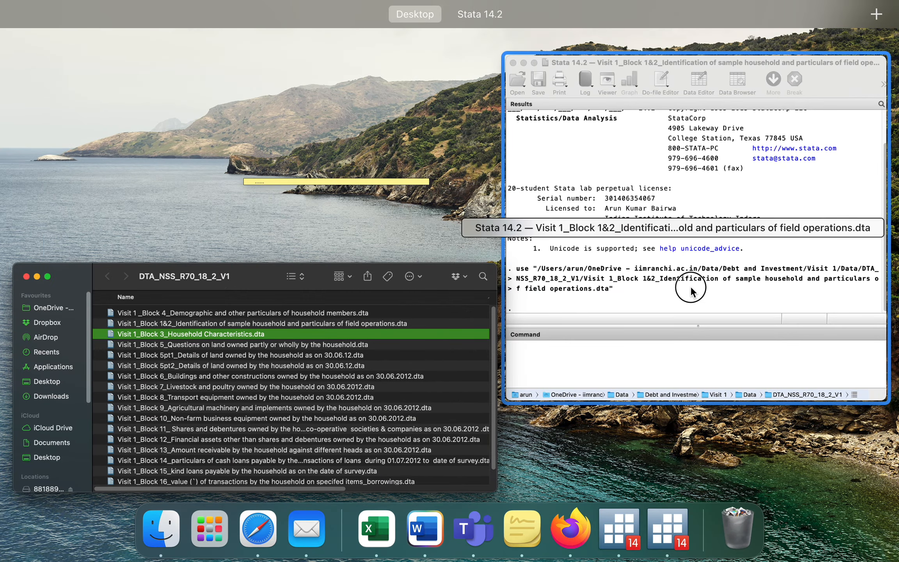
drag(687, 283, 489, 61)
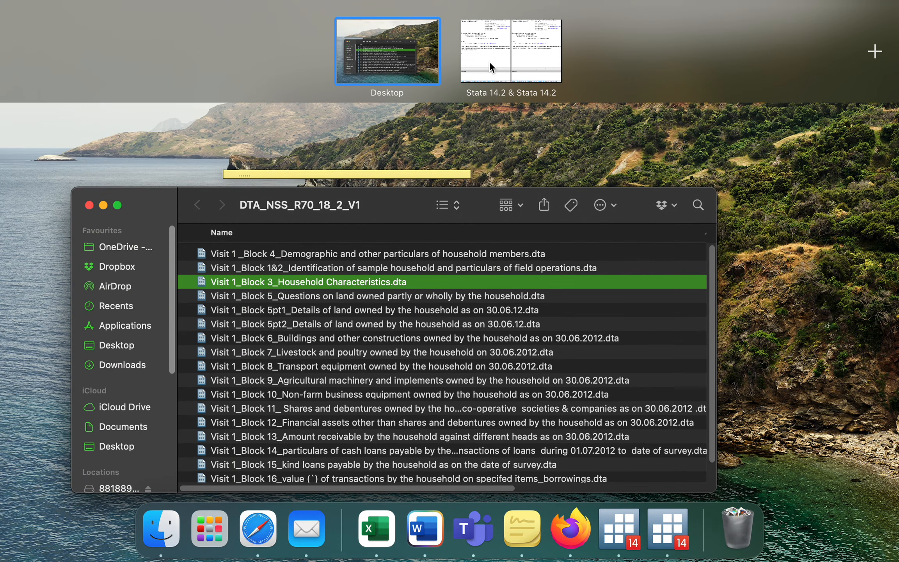
click(490, 61)
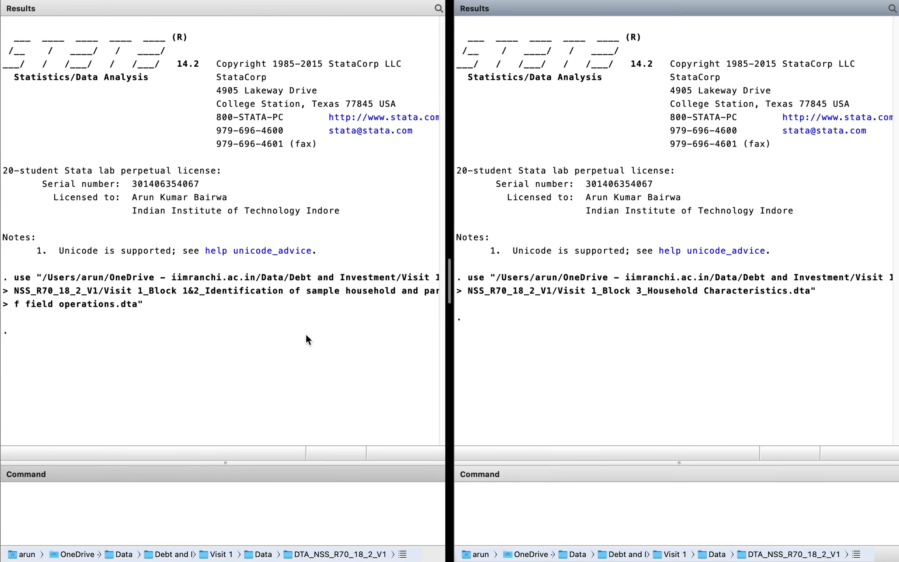
Run the count command in the Block 1&2 dataset and in the Block 3 dataset to compare their observations
click(292, 331)
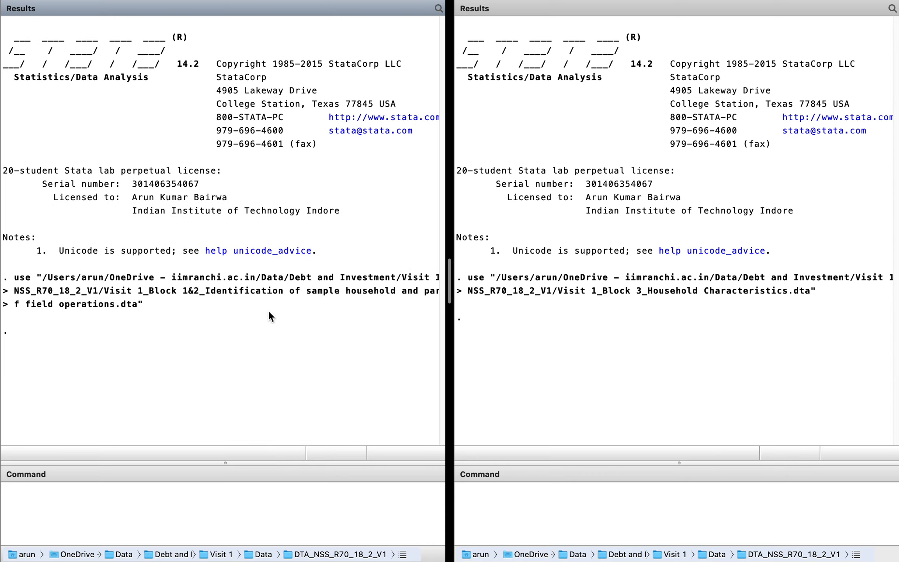
click(696, 385)
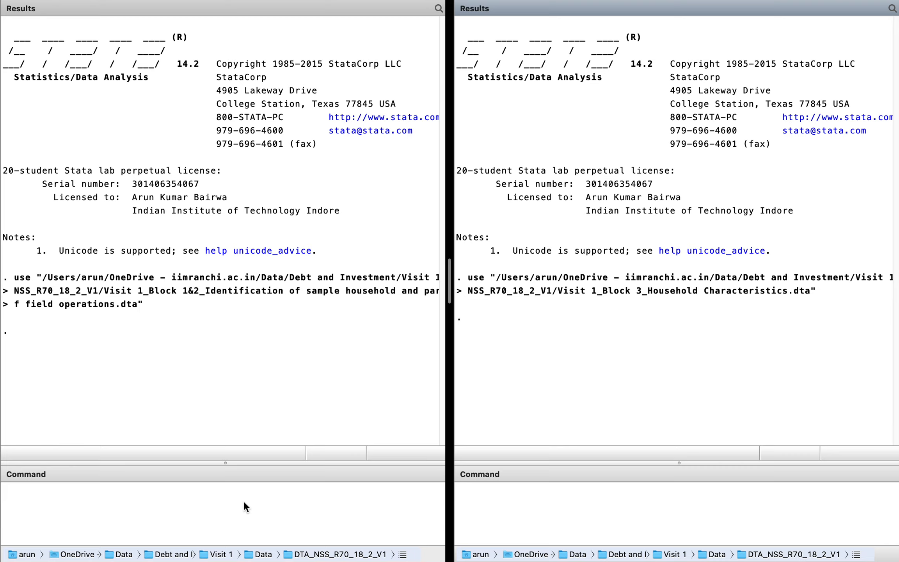
click(204, 496)
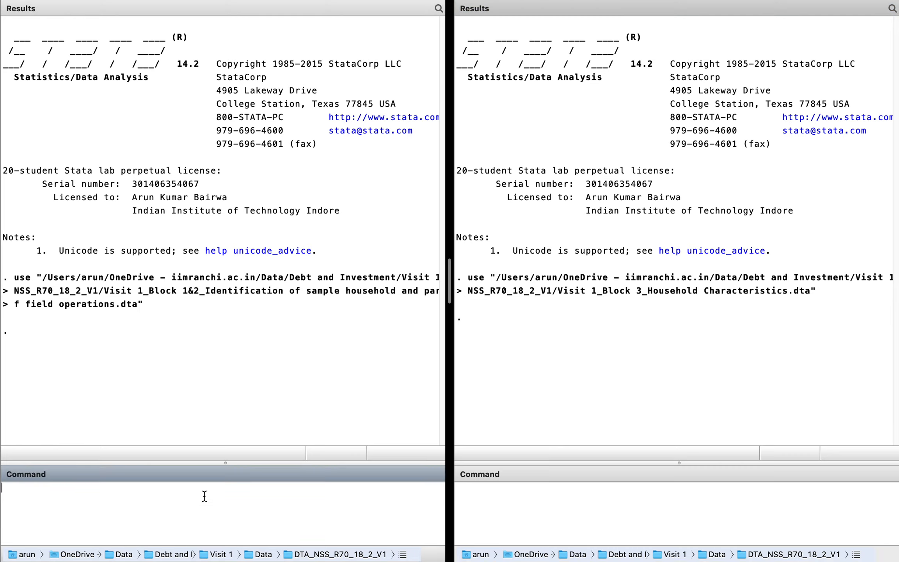
text(count)
key(Return)
click(524, 513)
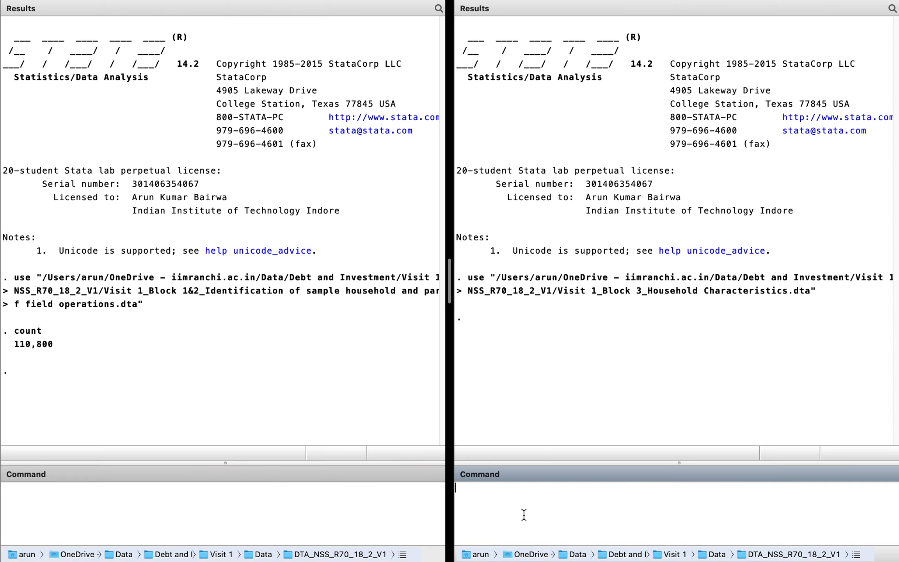
text(count)
key(Return)
Browse the Block 1&2 data and examine the HHID column as the household identifier
click(317, 156)
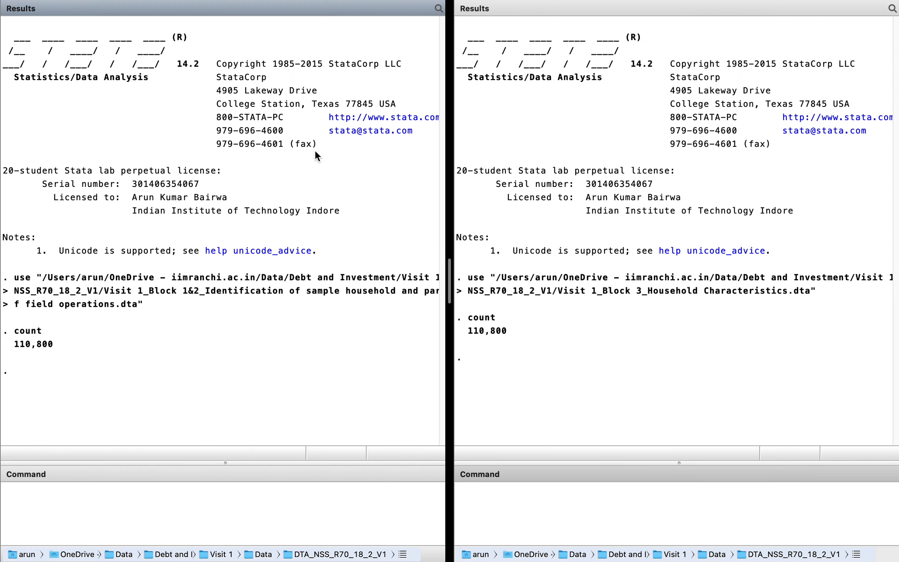
click(314, 45)
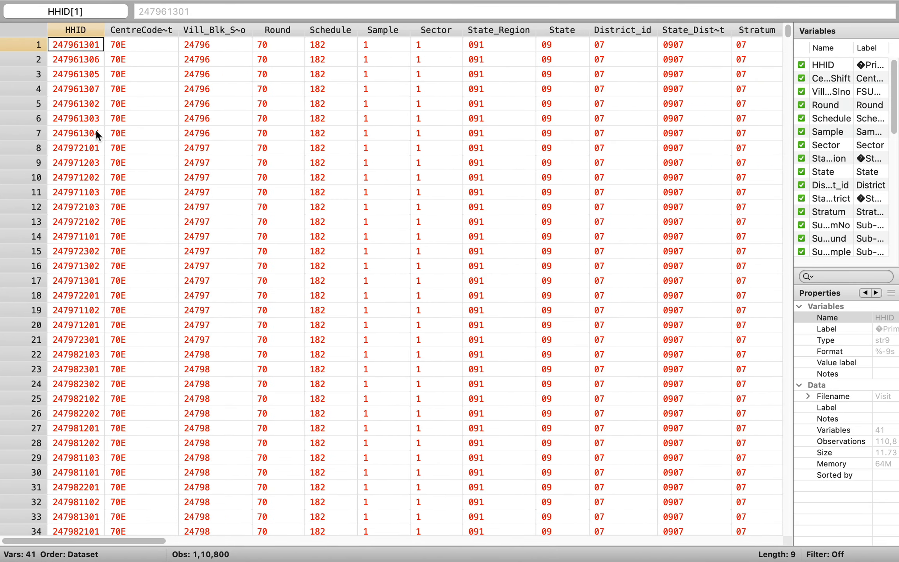
click(85, 26)
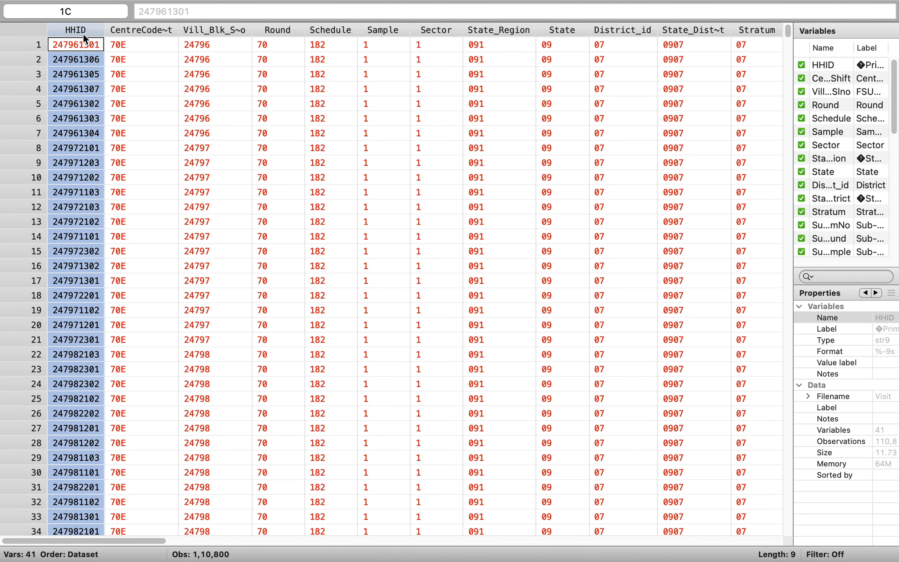
click(146, 187)
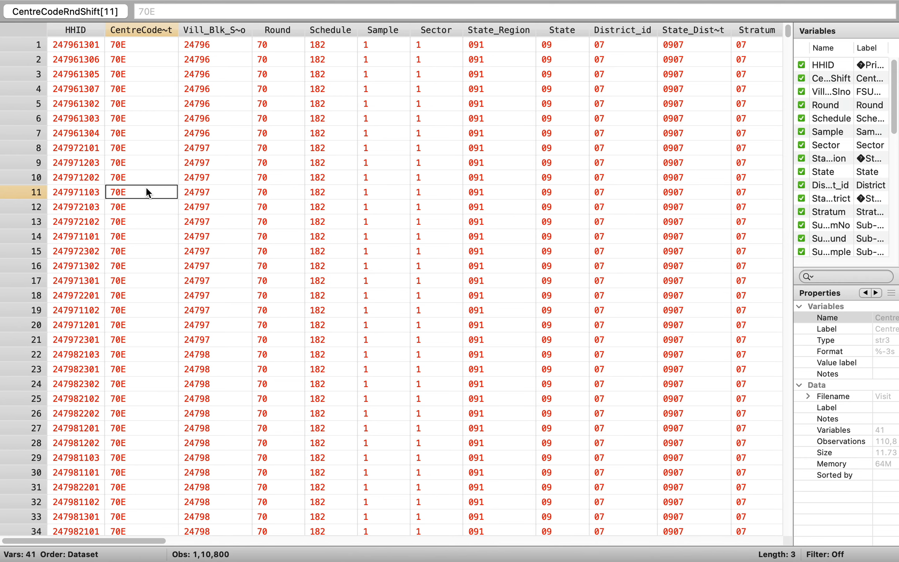
click(70, 27)
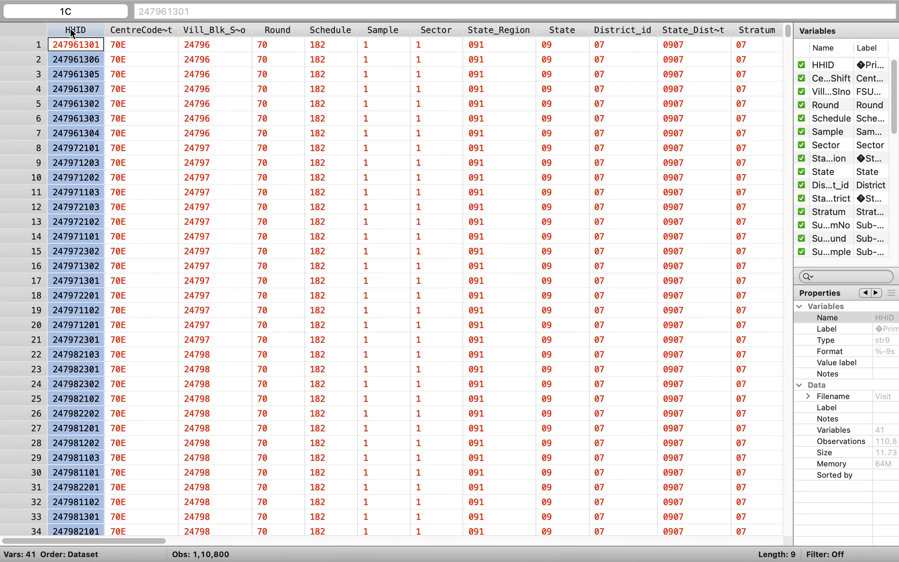
click(87, 157)
key(ctrl+Left)
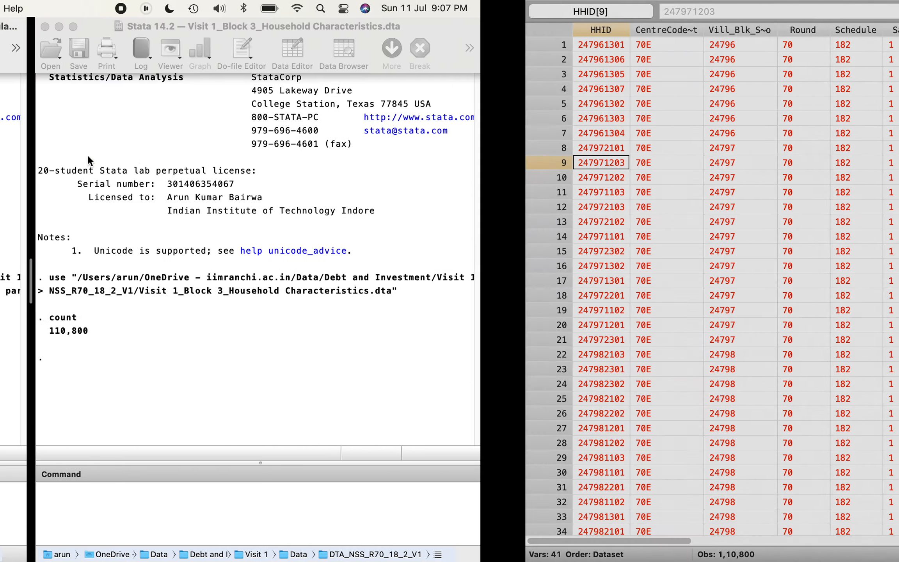
Browse the Block 3 data to check its HHID and other identifier columns, and return to the split view
click(555, 140)
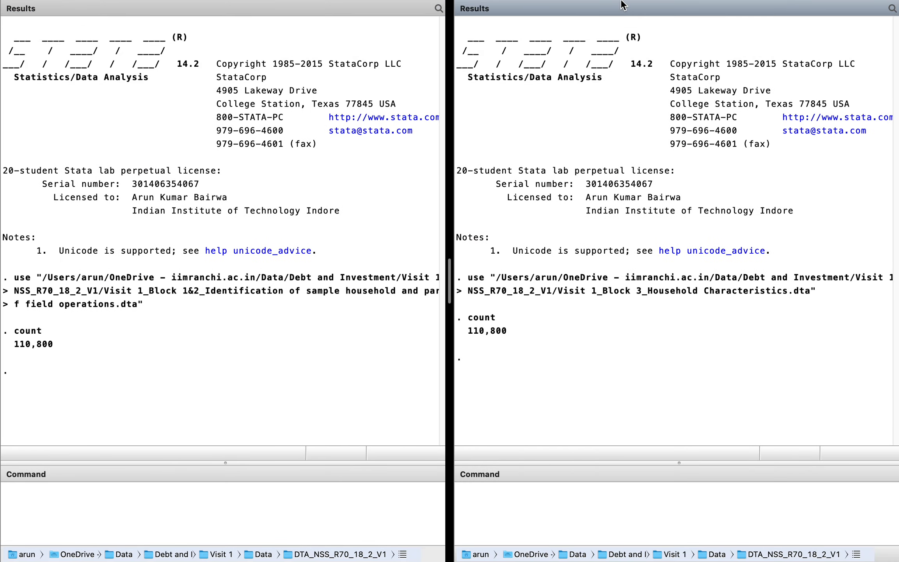
mouse_move(679, 3)
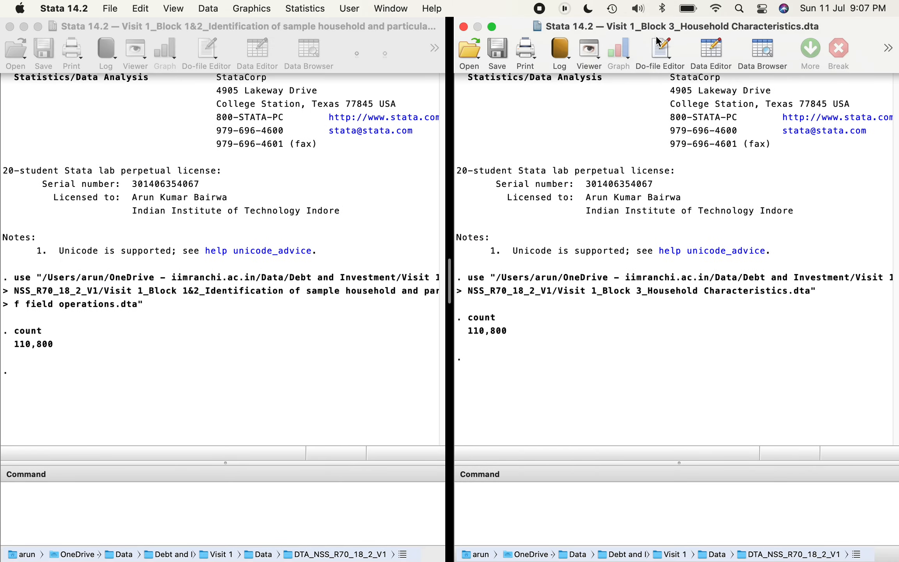
click(770, 48)
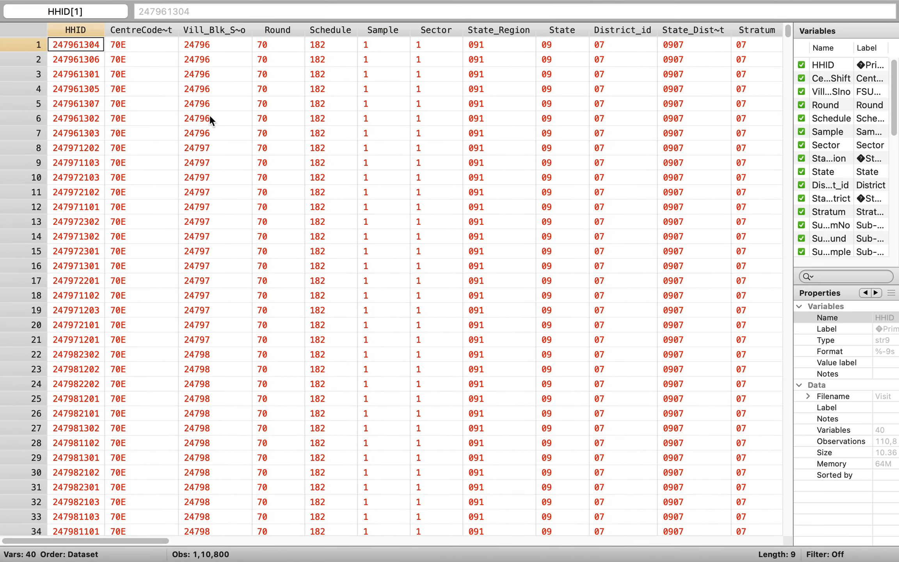
scroll(125, 134, right, 3)
key(ctrl+Left)
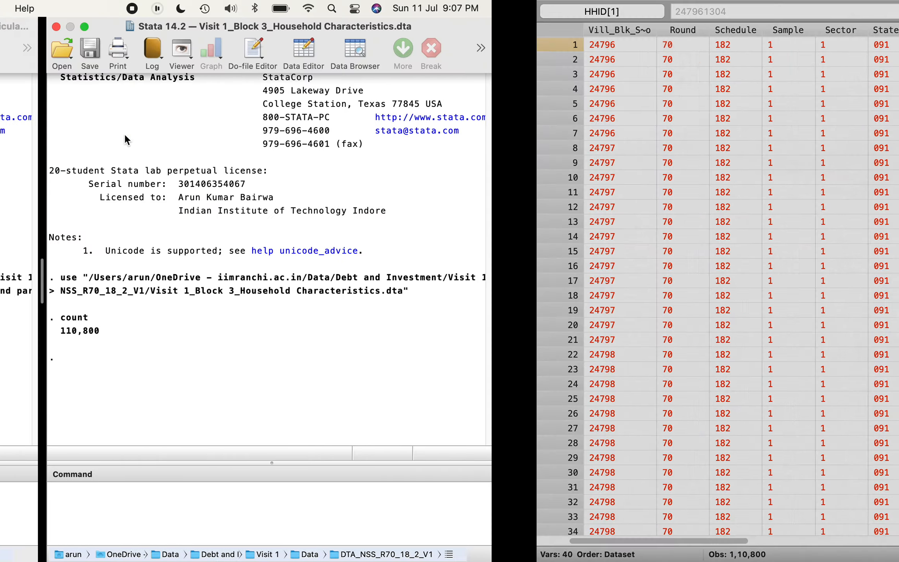
click(234, 342)
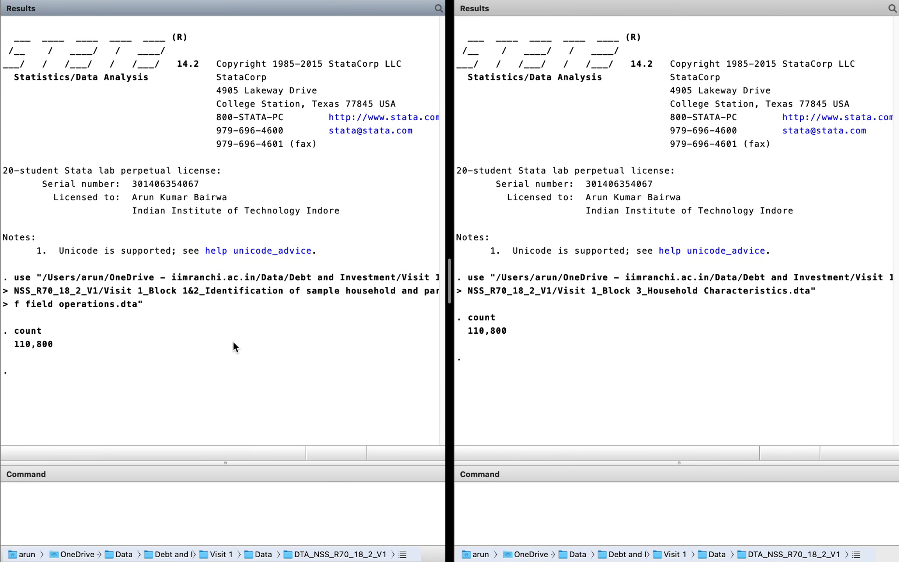
click(157, 499)
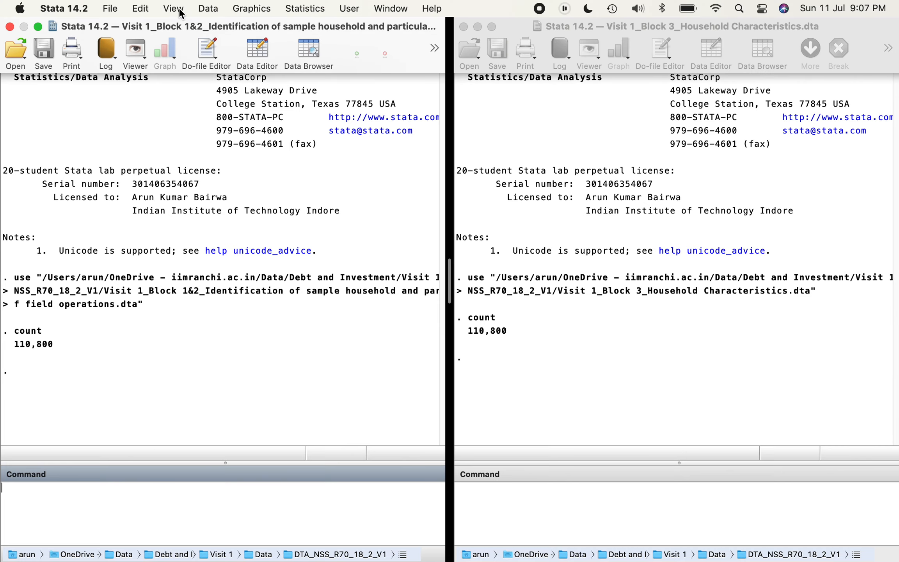
click(174, 9)
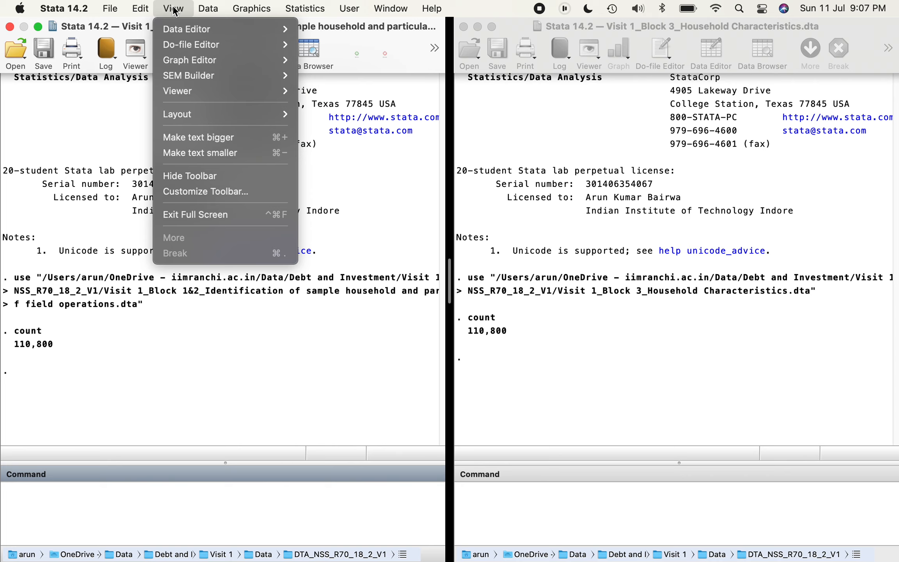
mouse_move(209, 9)
mouse_move(254, 144)
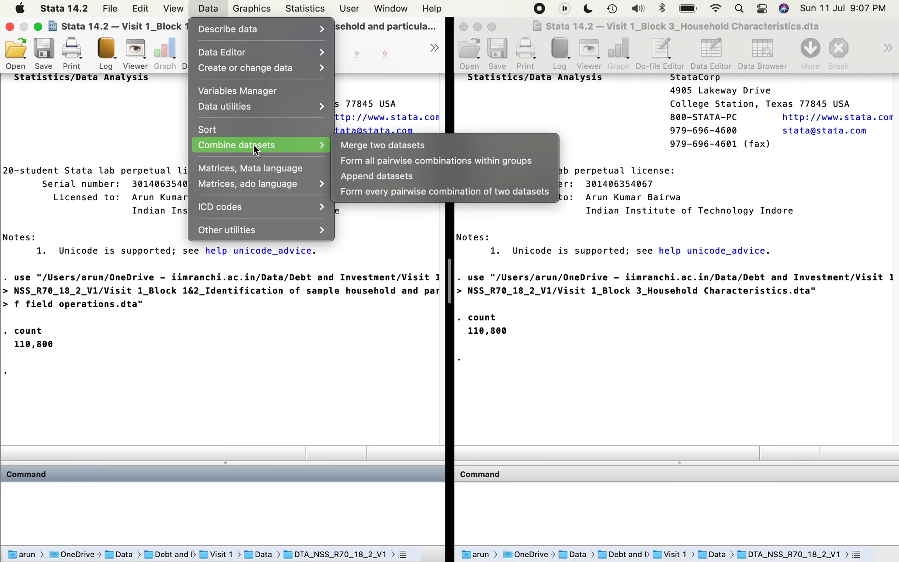
click(390, 144)
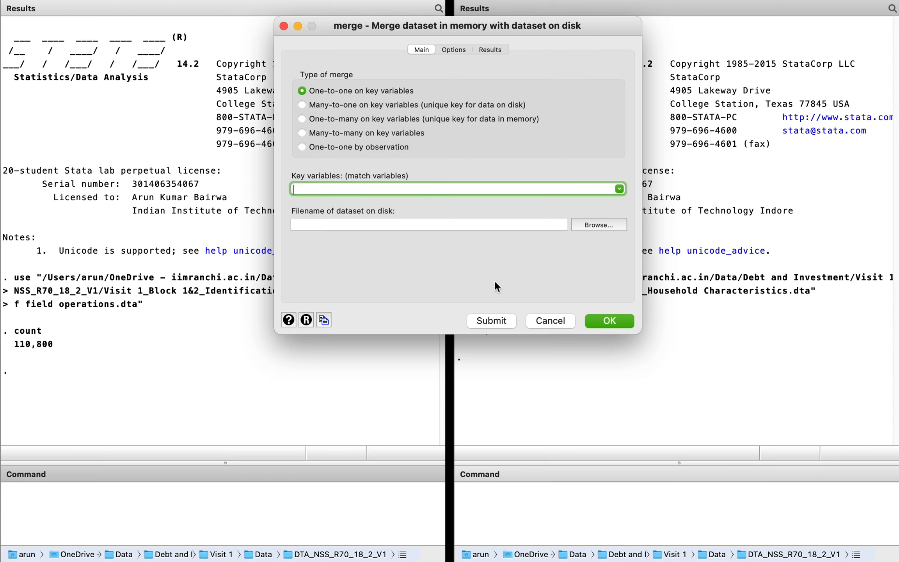
click(620, 189)
scroll(523, 234, down, 10)
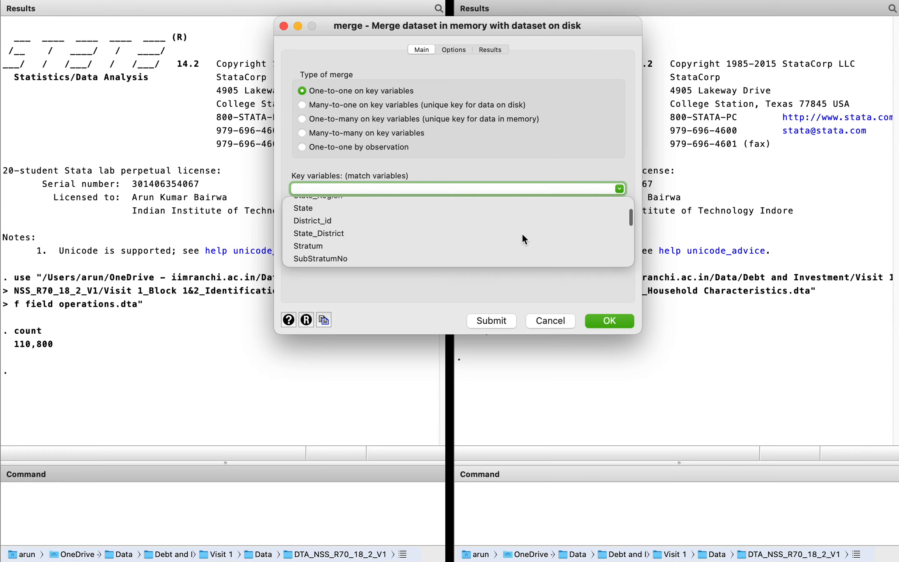
scroll(522, 234, up, 5)
scroll(523, 234, up, 3)
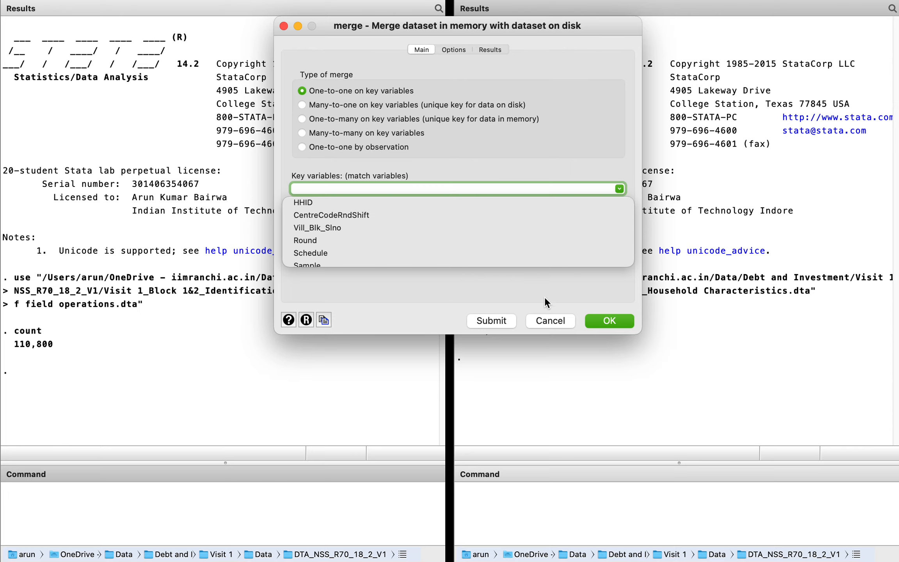
click(557, 320)
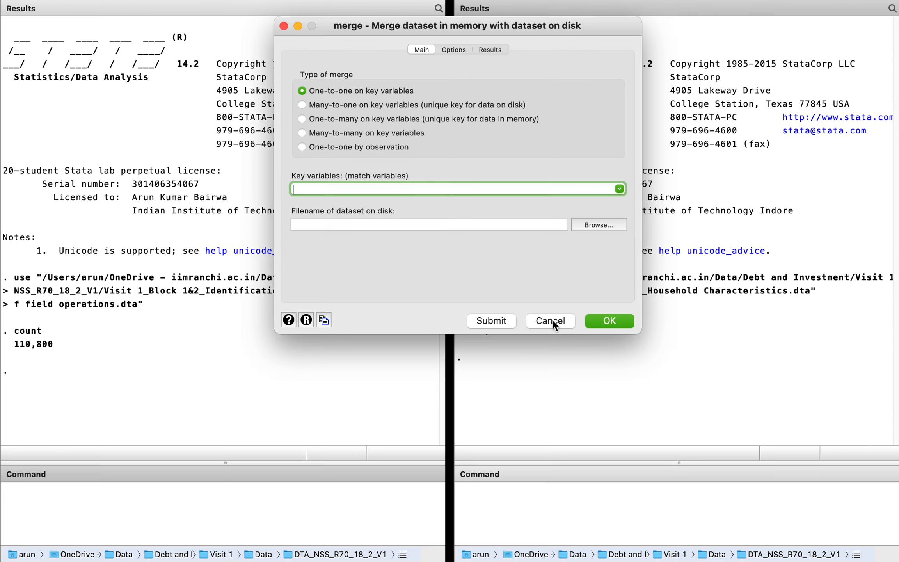
click(553, 320)
Browse the Block 1&2 data and the Block 3 data to examine the HHID column in each
mouse_move(253, 5)
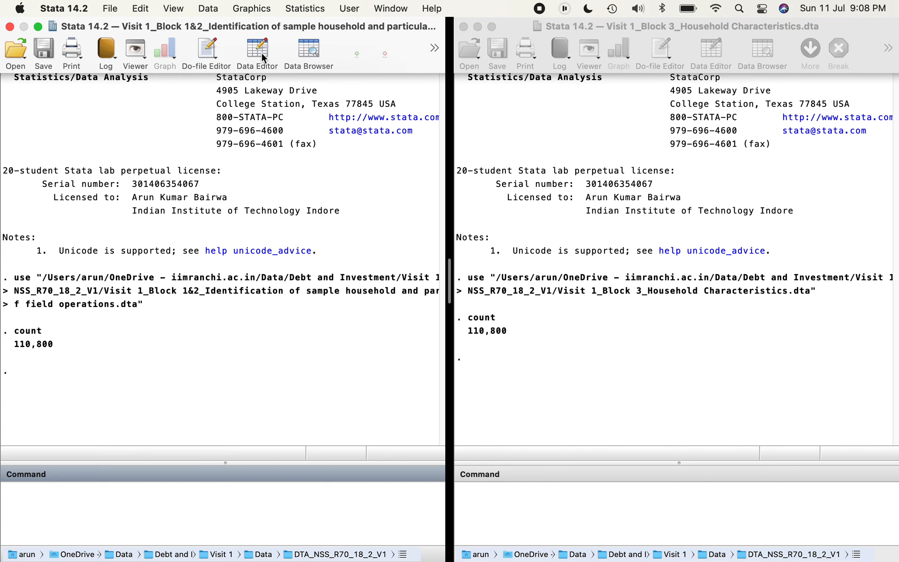
click(309, 46)
click(84, 31)
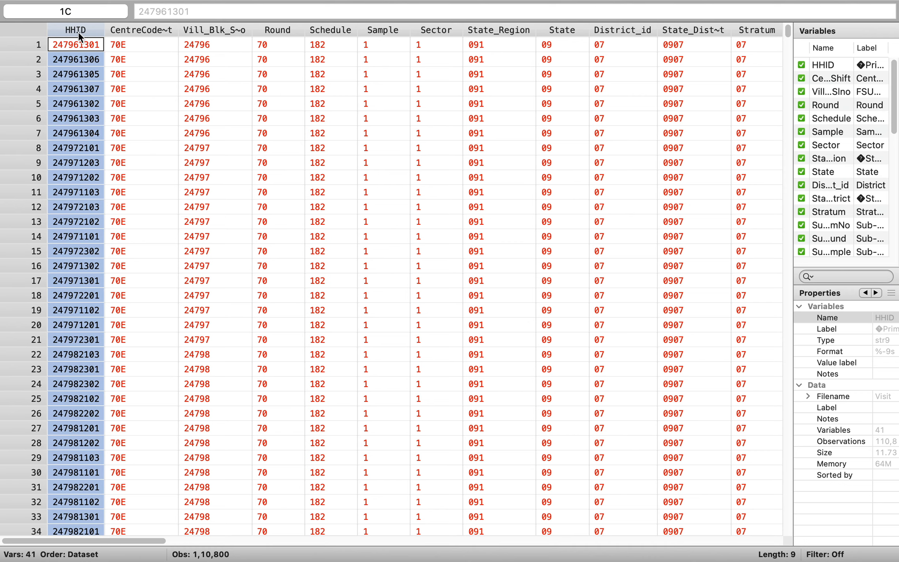
click(162, 133)
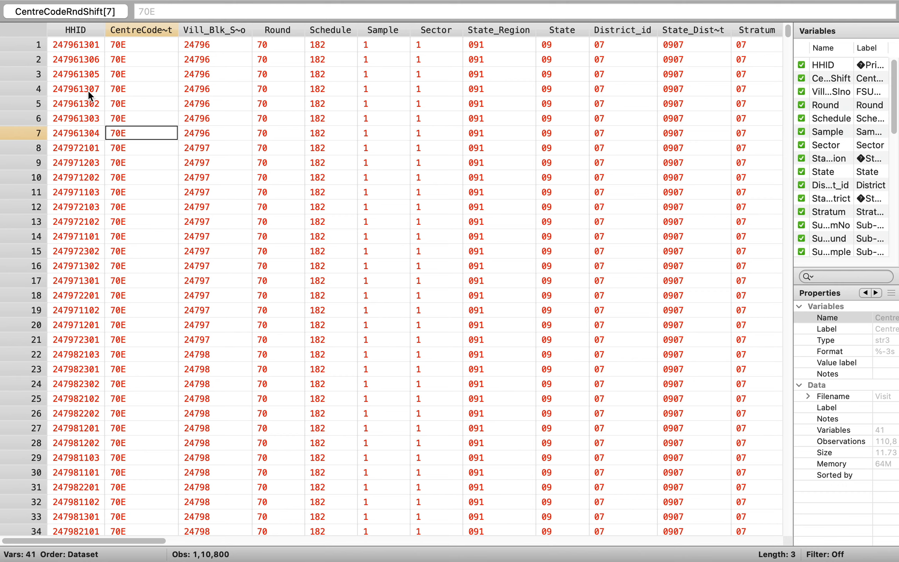
click(82, 31)
click(72, 129)
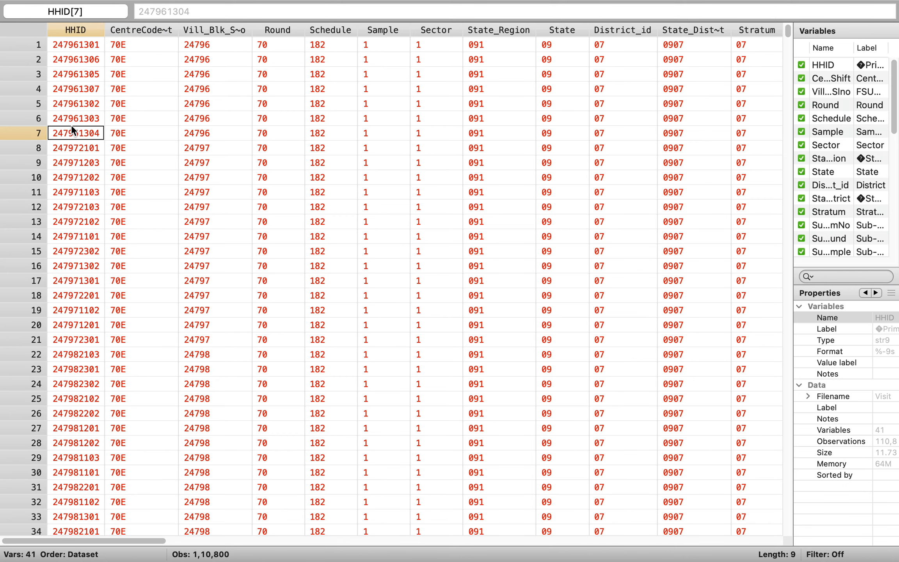
click(76, 30)
mouse_move(39, 1)
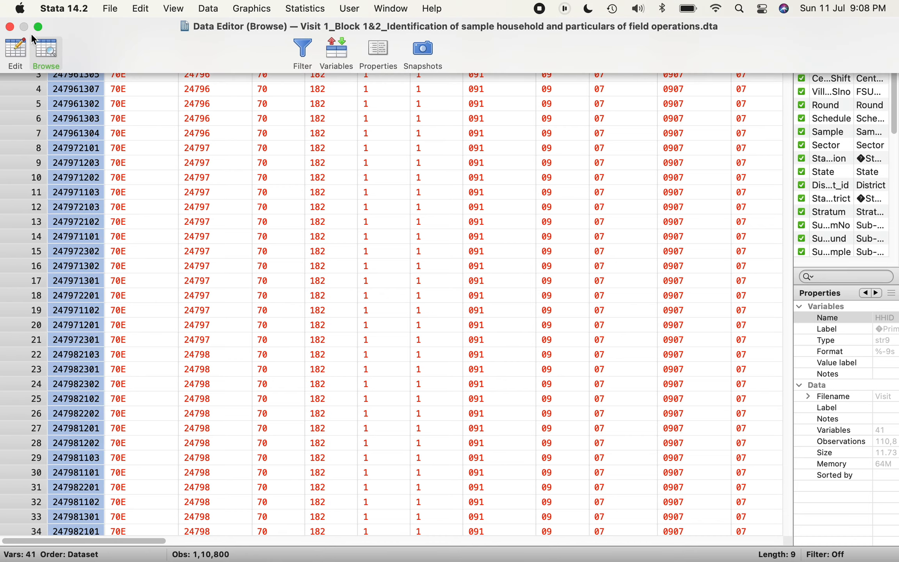
click(10, 27)
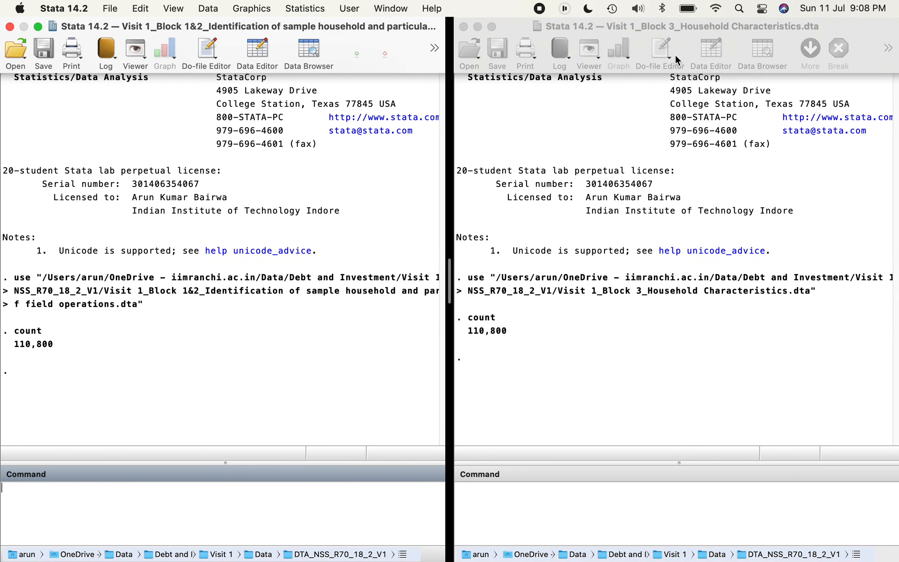
click(708, 45)
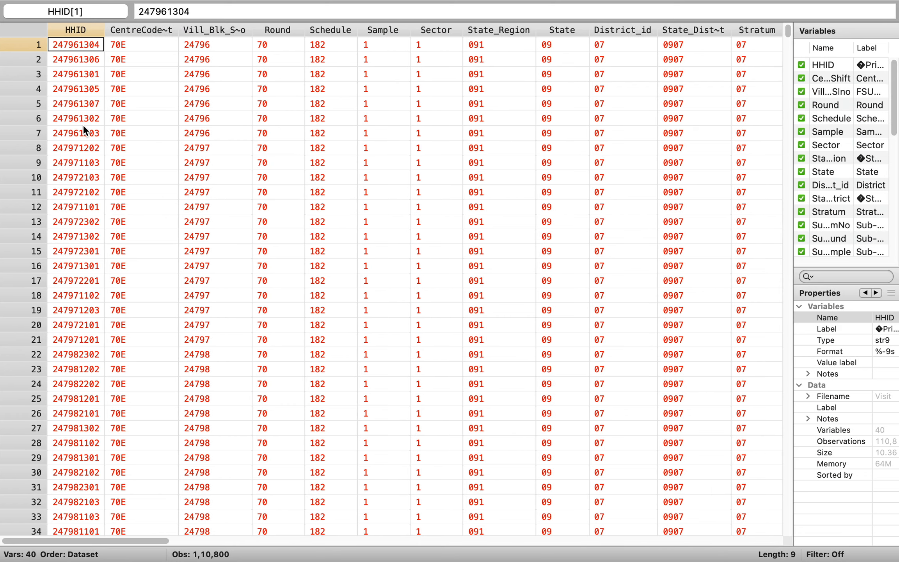
click(10, 27)
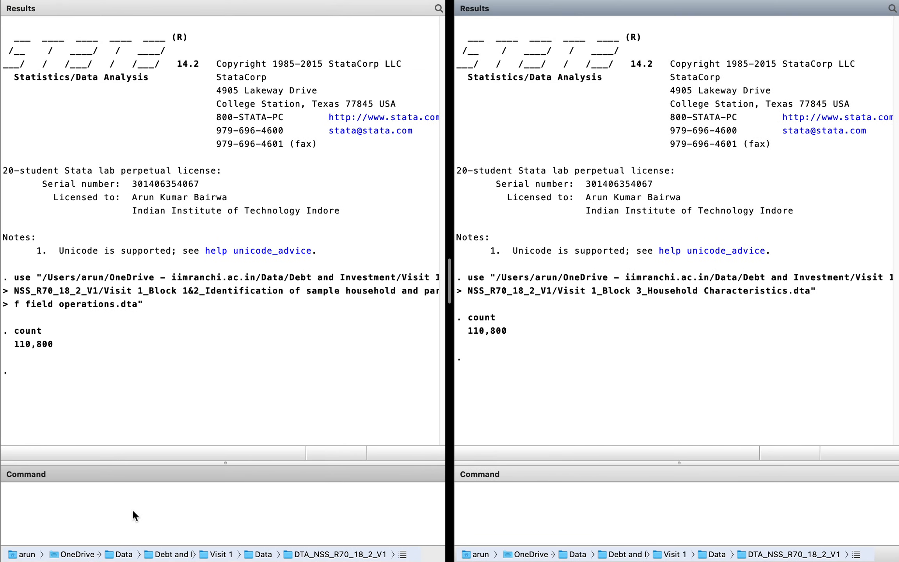
Run des HHID in the Block 1&2 dataset and check the variable's storage type
click(120, 503)
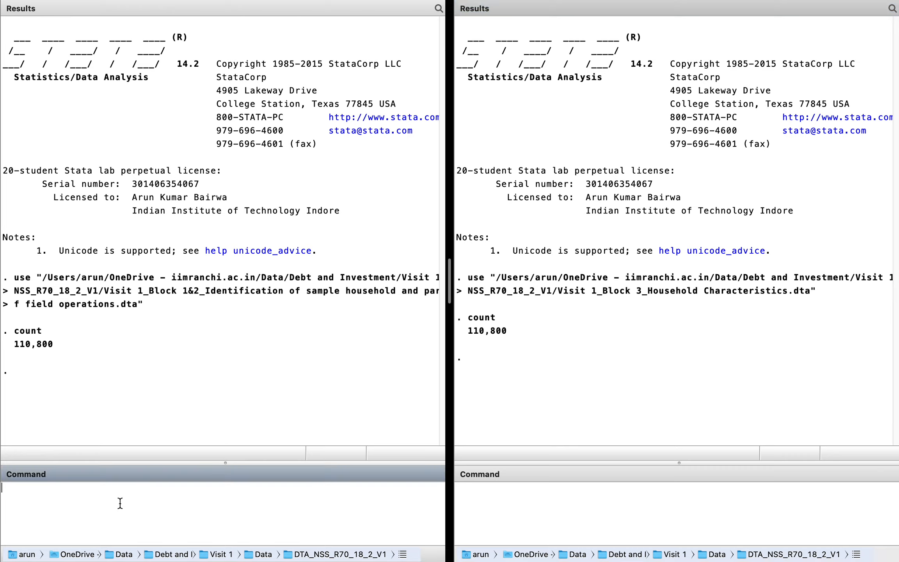
text(des HHID)
key(Return)
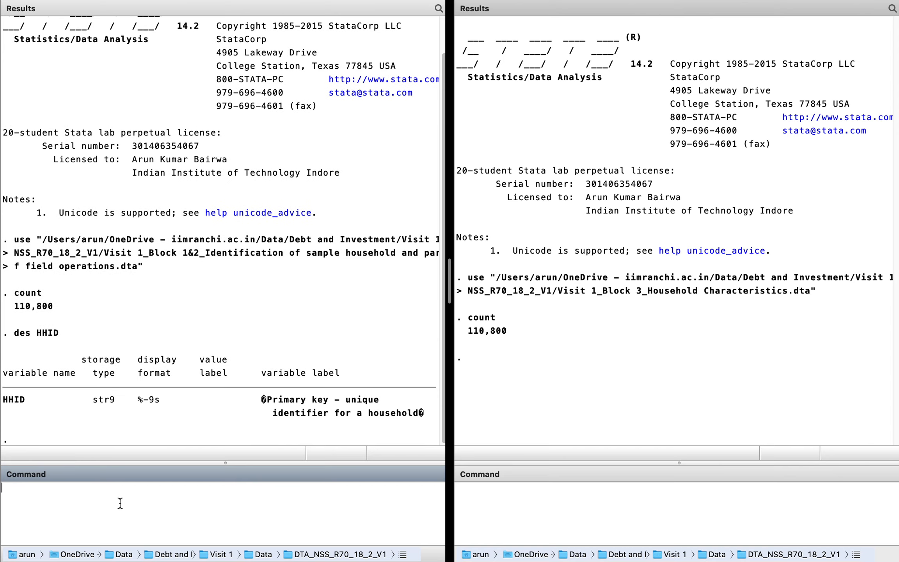
drag(119, 406, 77, 404)
Run des HHID in the Block 3 dataset and compare the storage type and variable label across both datasets
click(535, 509)
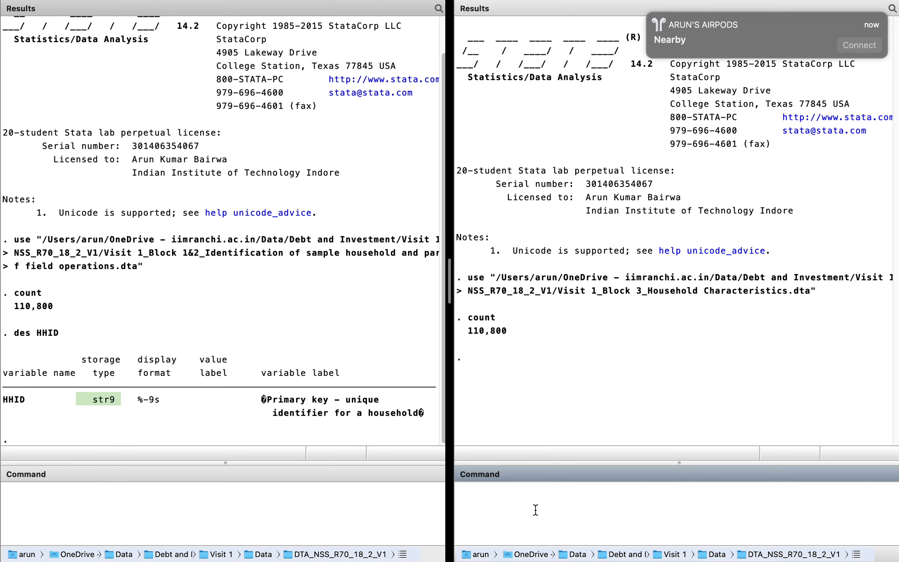
text(des HHID)
key(Return)
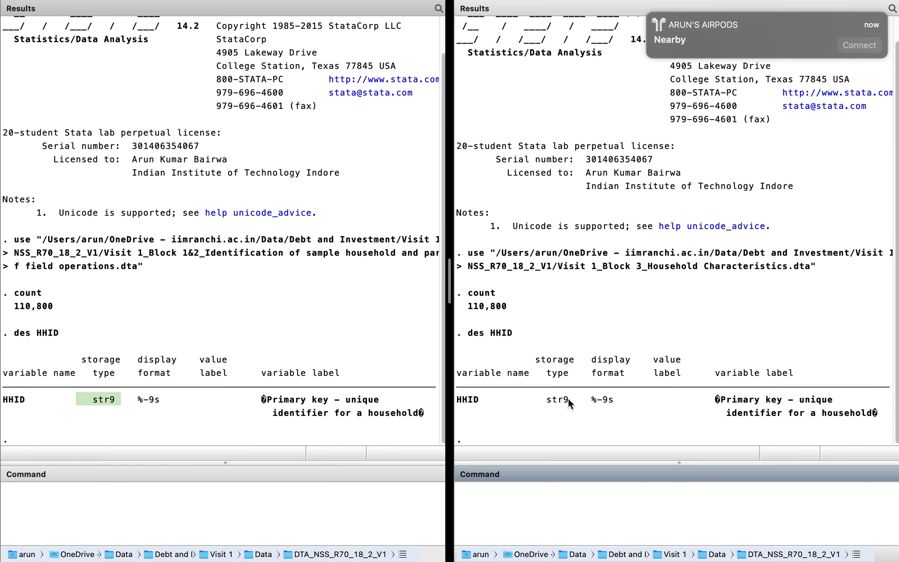
drag(567, 398, 562, 402)
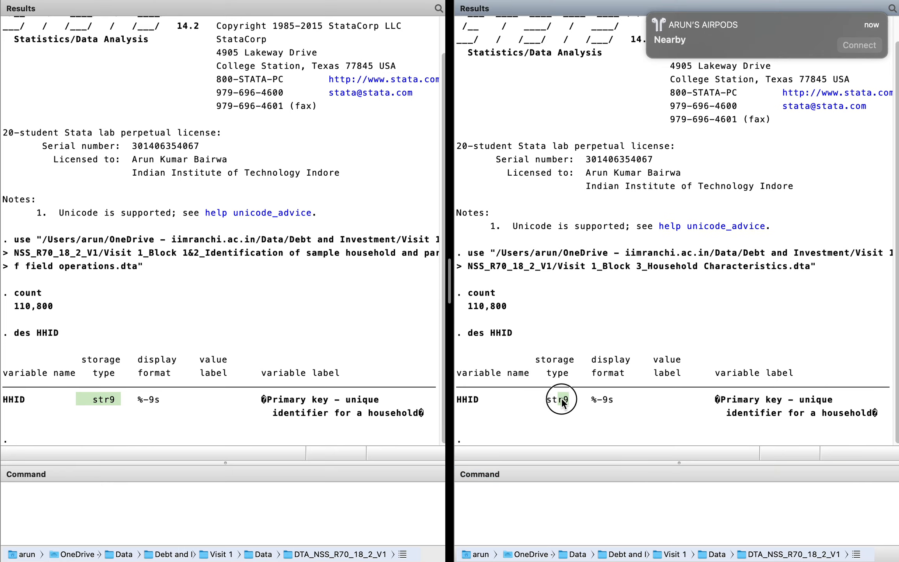
click(882, 418)
drag(882, 418, 3, 405)
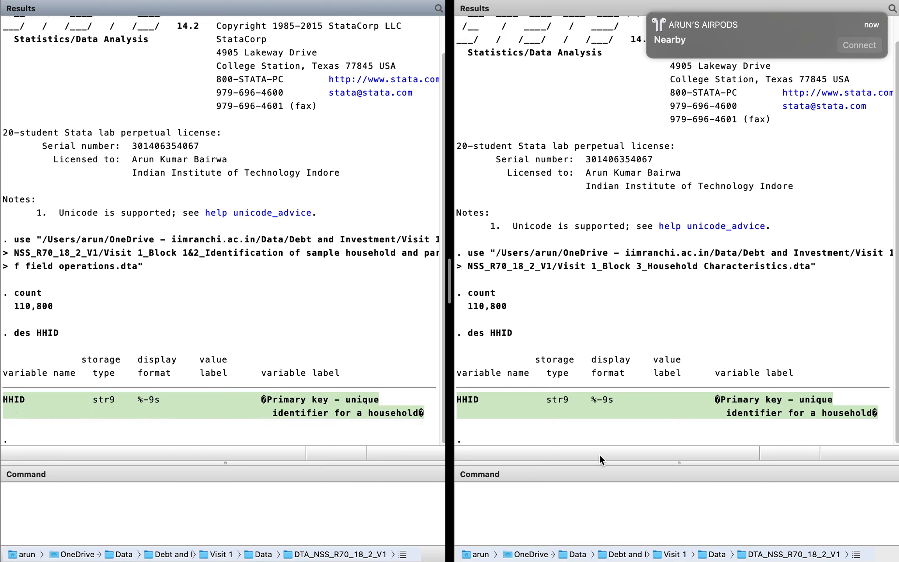
click(566, 405)
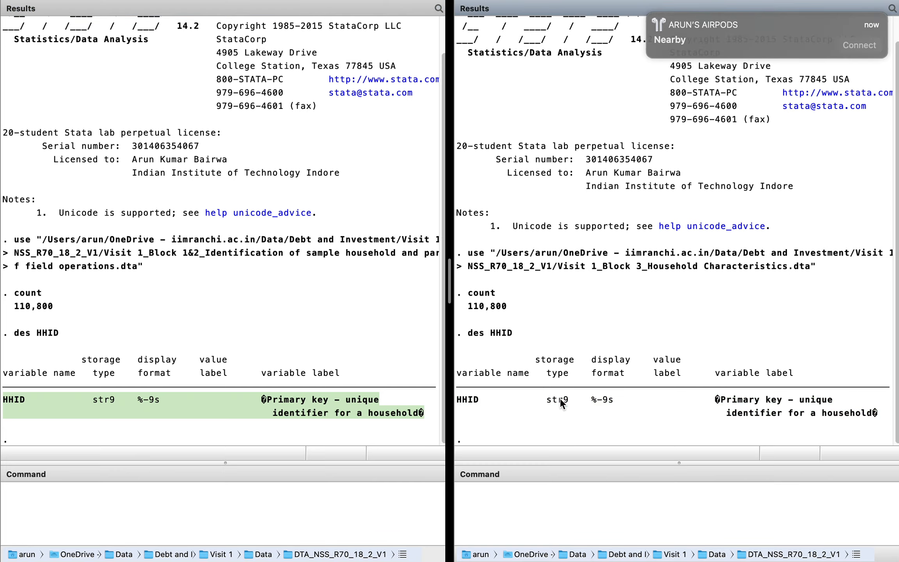
click(111, 404)
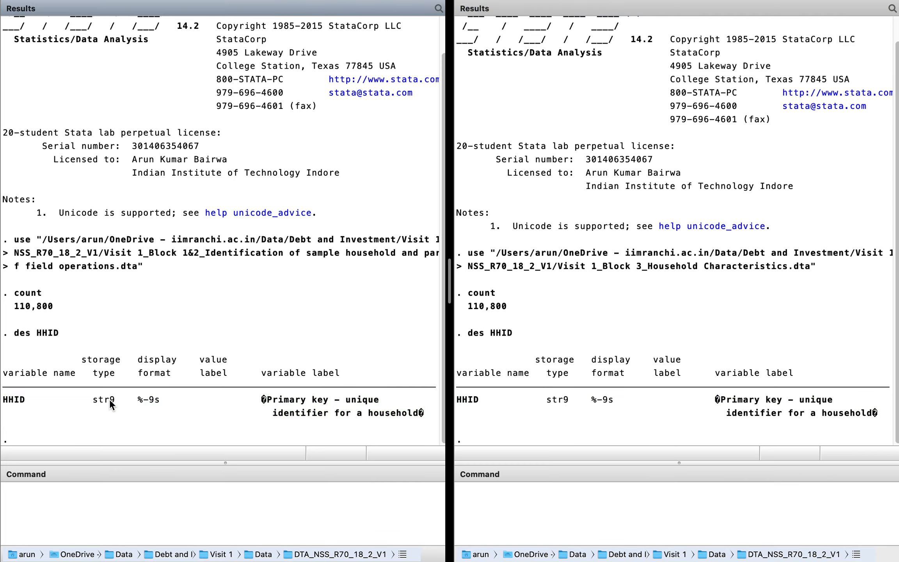
click(566, 398)
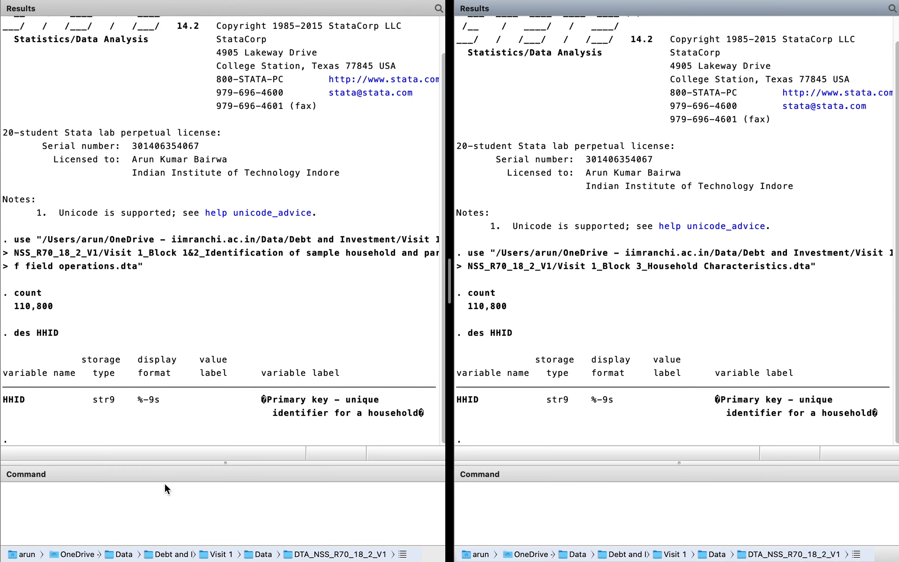
click(165, 507)
text(des)
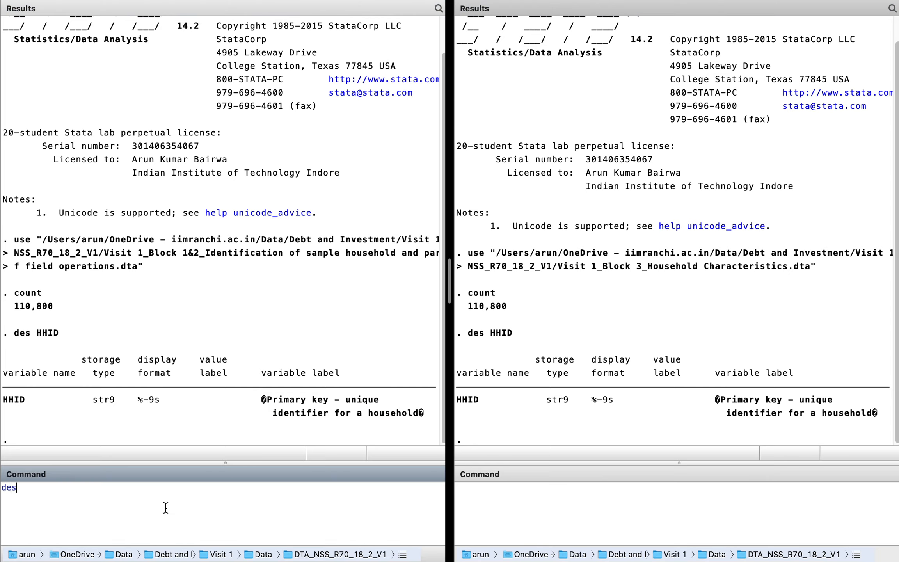
text(tring HHID)
key(super+a)
key(BackSpace)
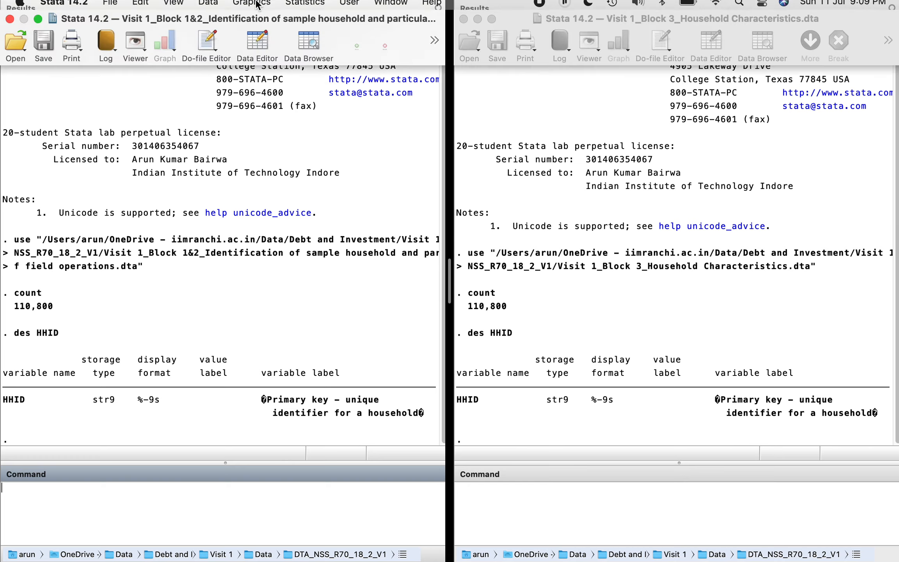
click(241, 338)
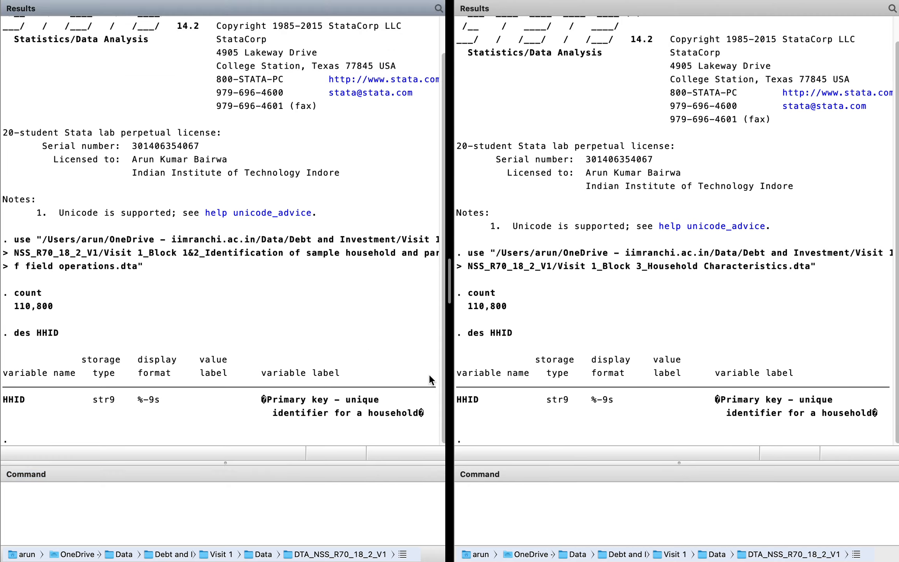
click(649, 323)
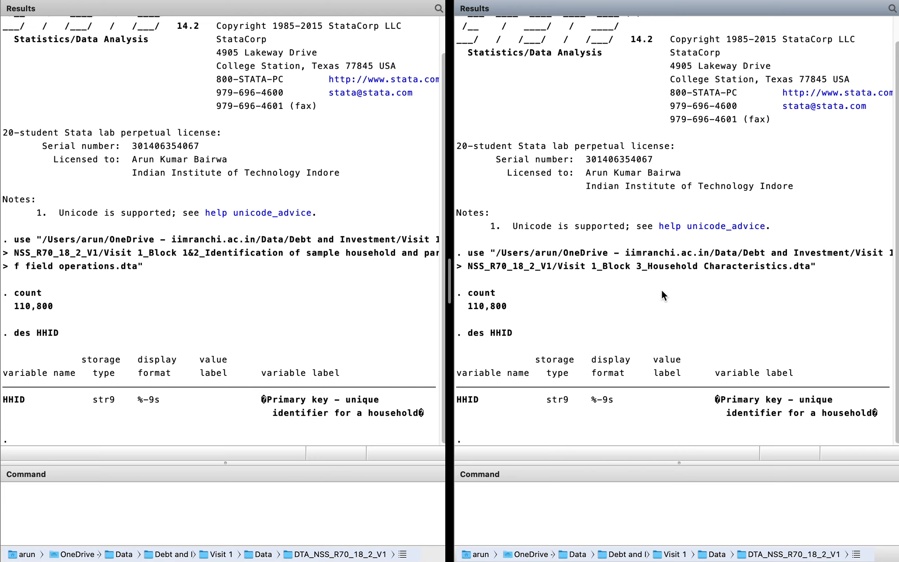
Set up a one-to-one merge on key variables in the Block 1&2 dataset, with HHID as the key variable
click(286, 246)
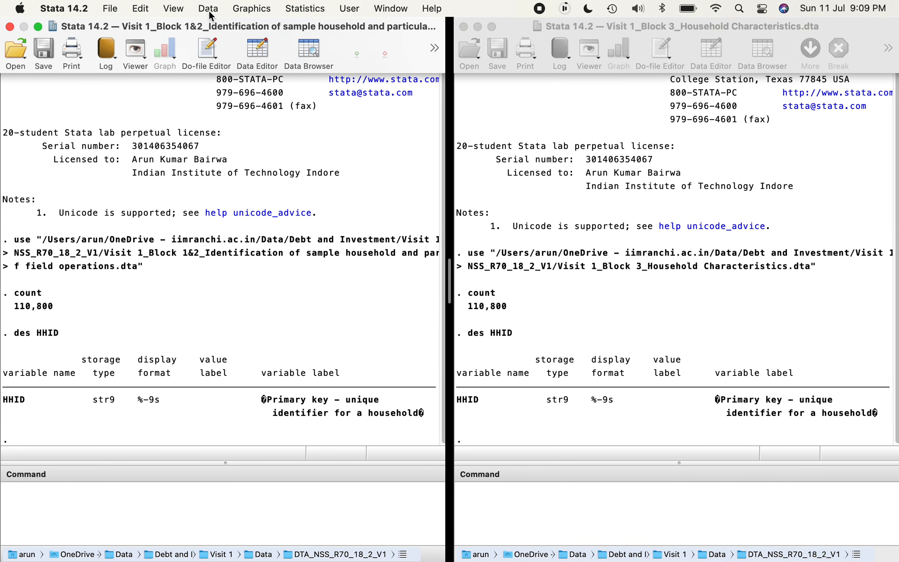
click(208, 8)
mouse_move(237, 152)
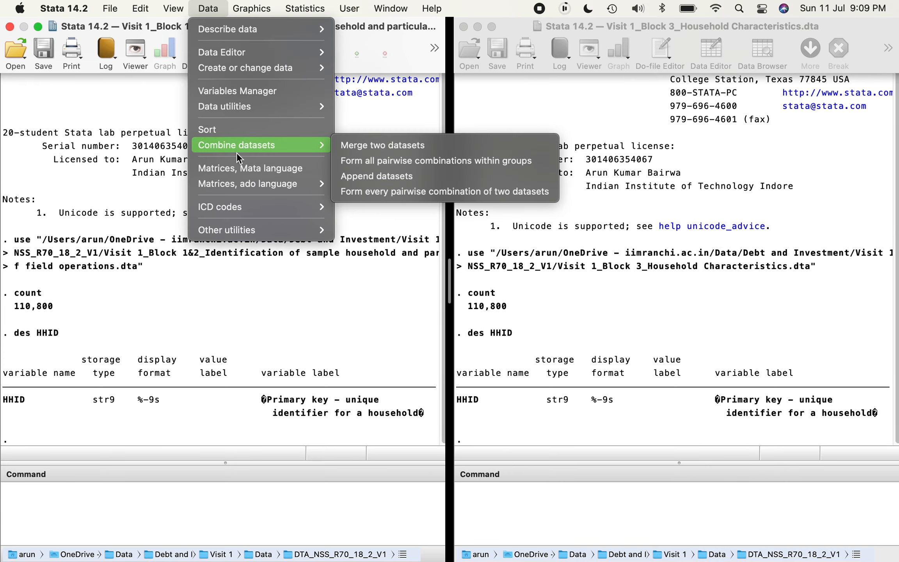
click(384, 146)
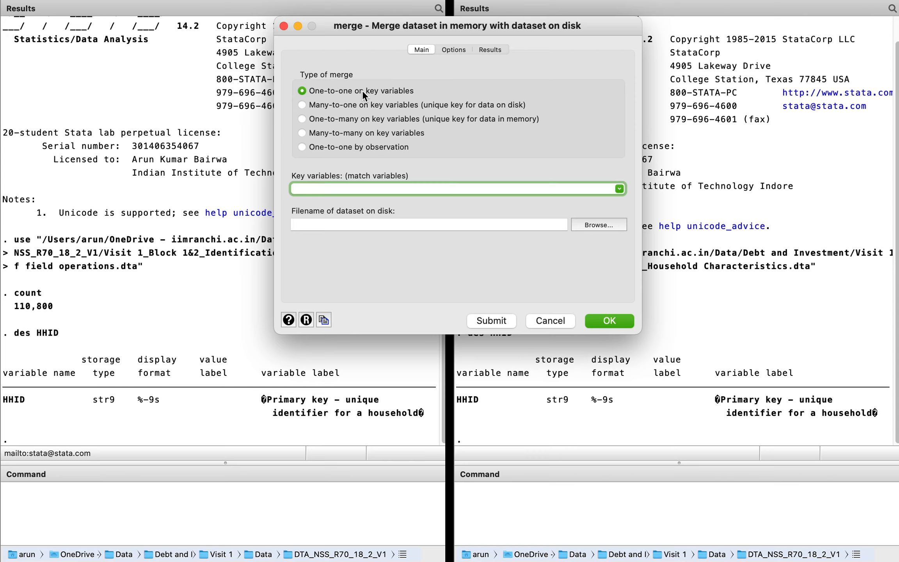
click(620, 189)
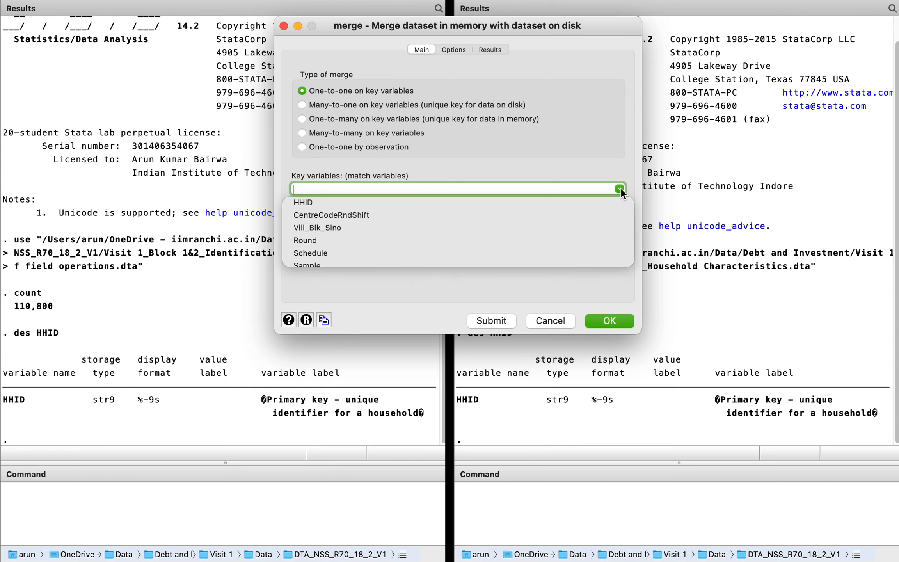
click(312, 203)
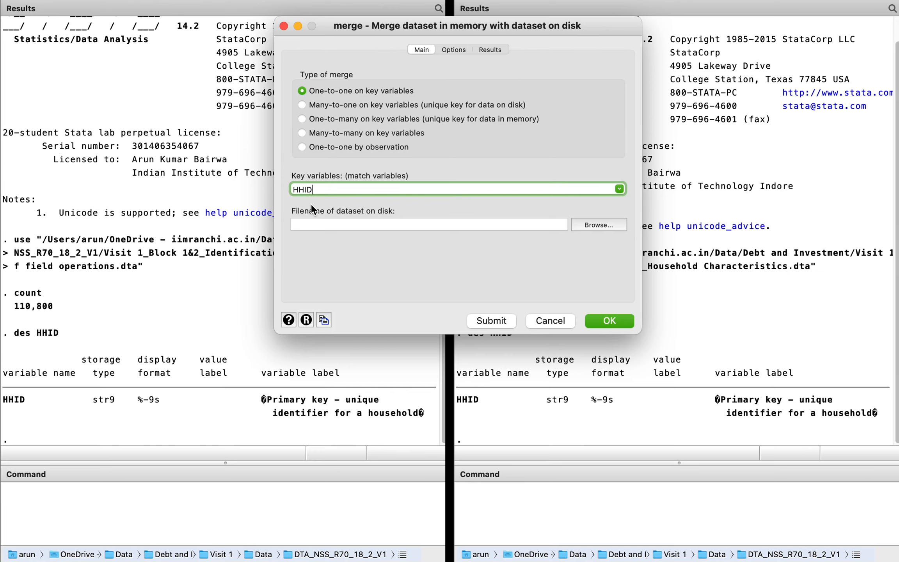
Choose Visit 1_Block 3_Household Characteristics.dta as the dataset on disk for the merge
click(607, 226)
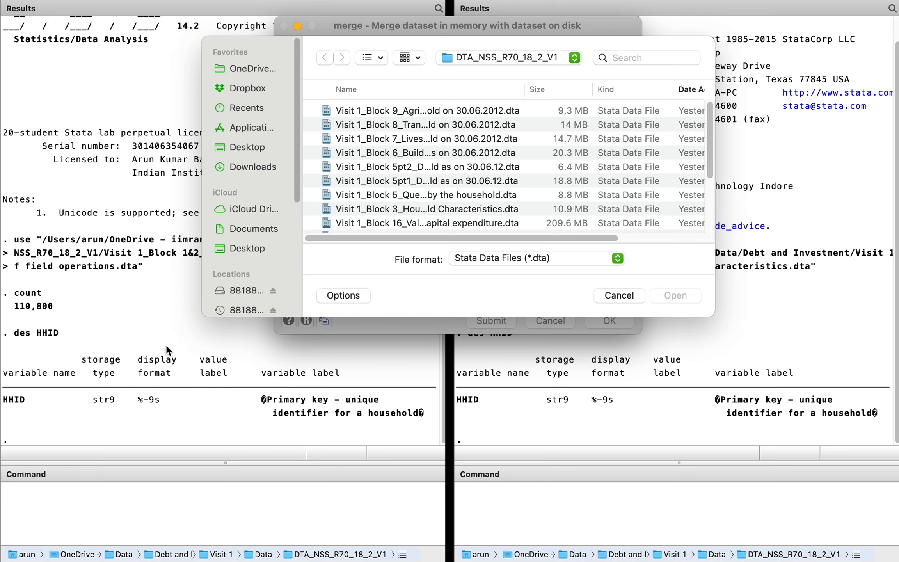
scroll(416, 200, down, 10)
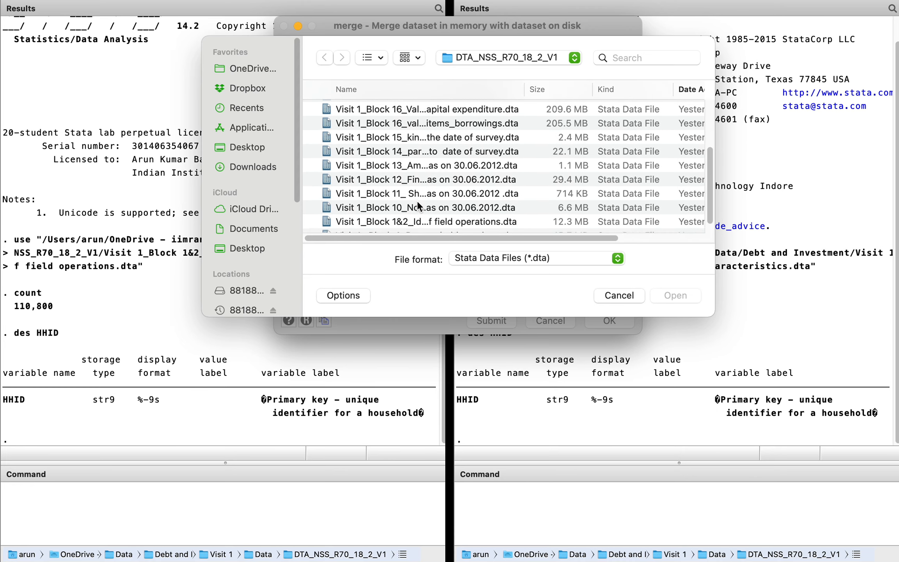
scroll(416, 200, up, 10)
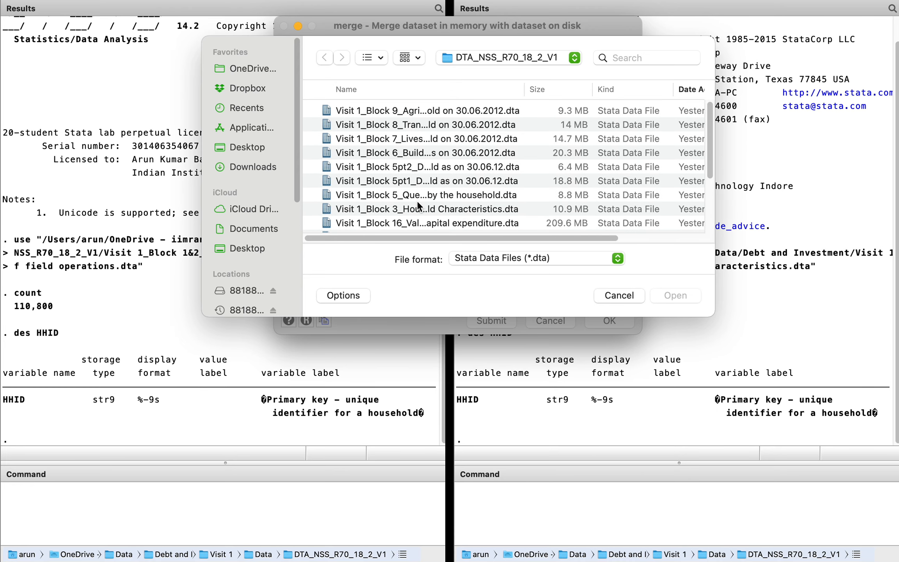
click(399, 209)
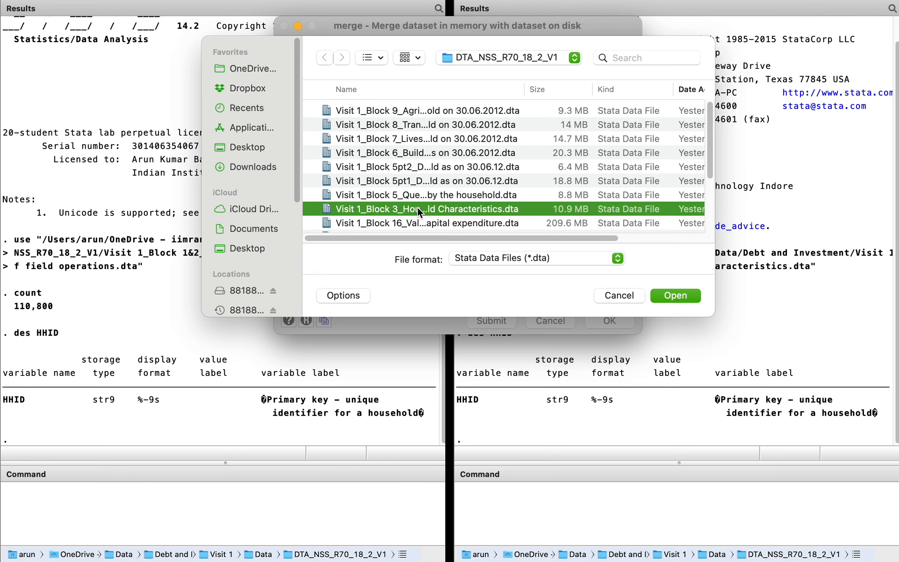
drag(524, 90, 787, 133)
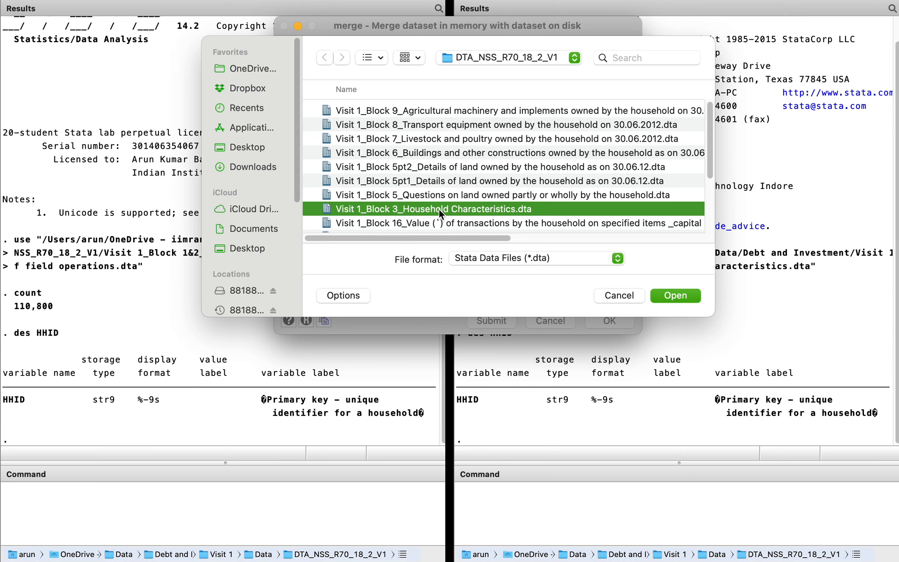
scroll(438, 209, down, 5)
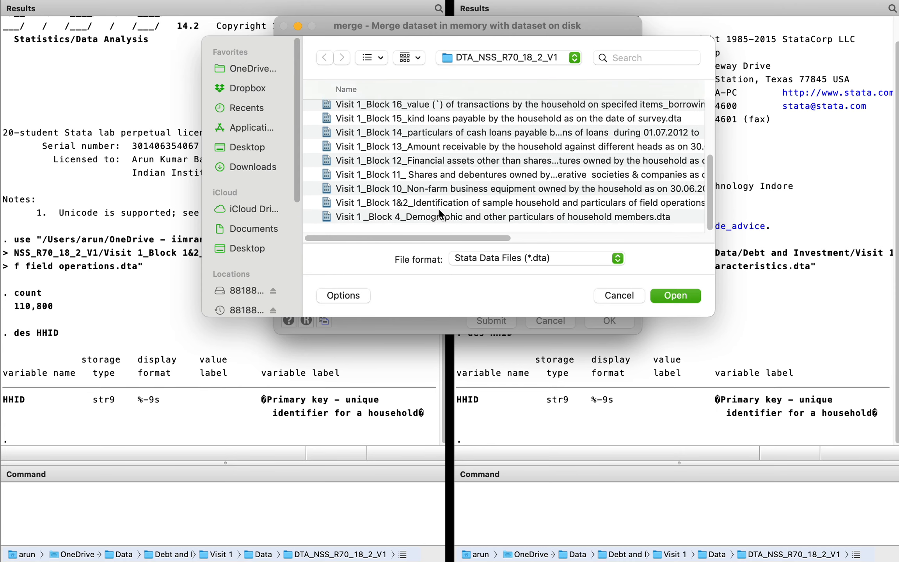
click(453, 206)
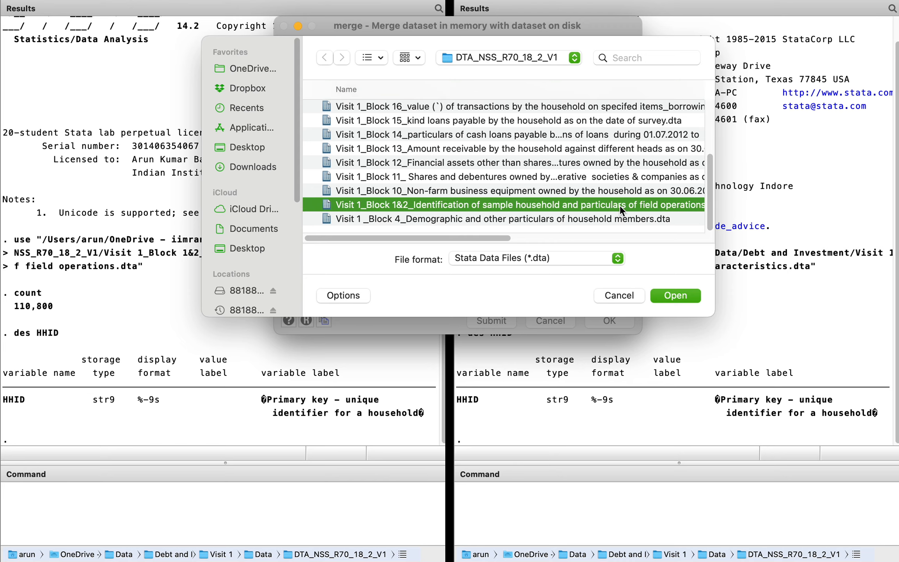
scroll(620, 205, up, 5)
click(491, 179)
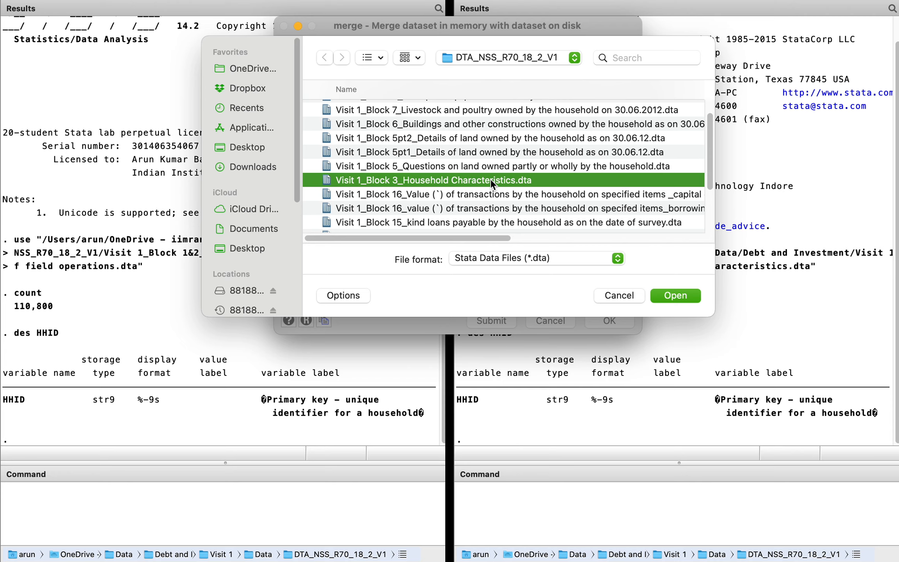
click(681, 296)
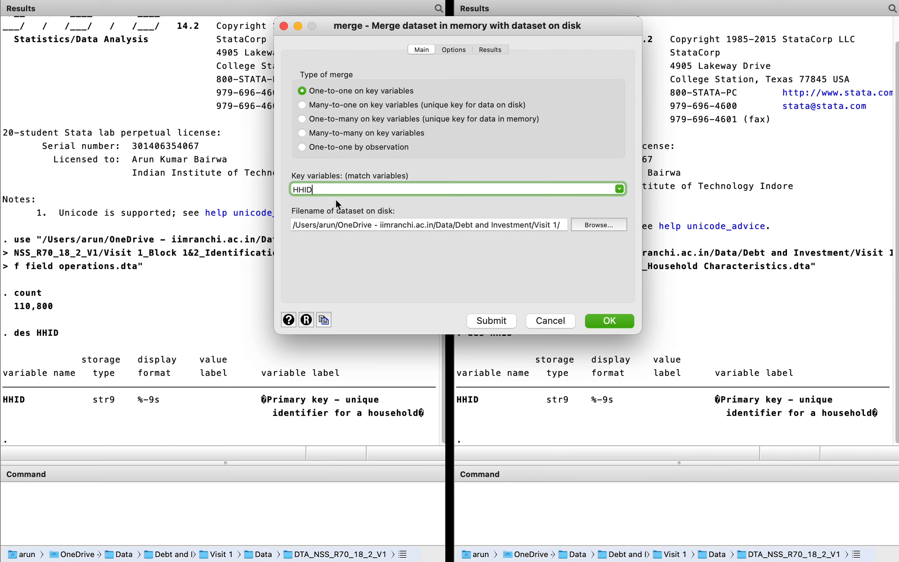
Run the merge, dismiss its dialog, and check the not matched and matched observation counts in the result table
click(490, 320)
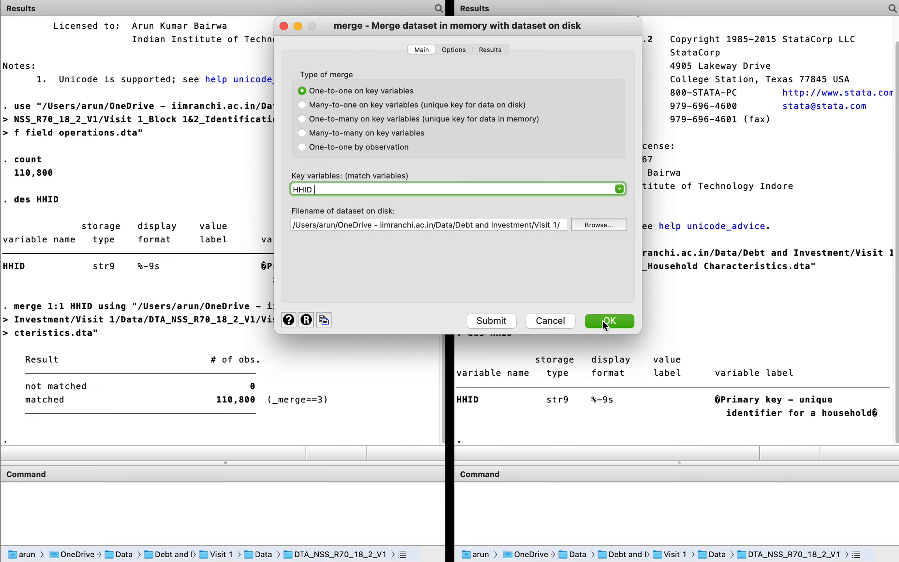
click(284, 26)
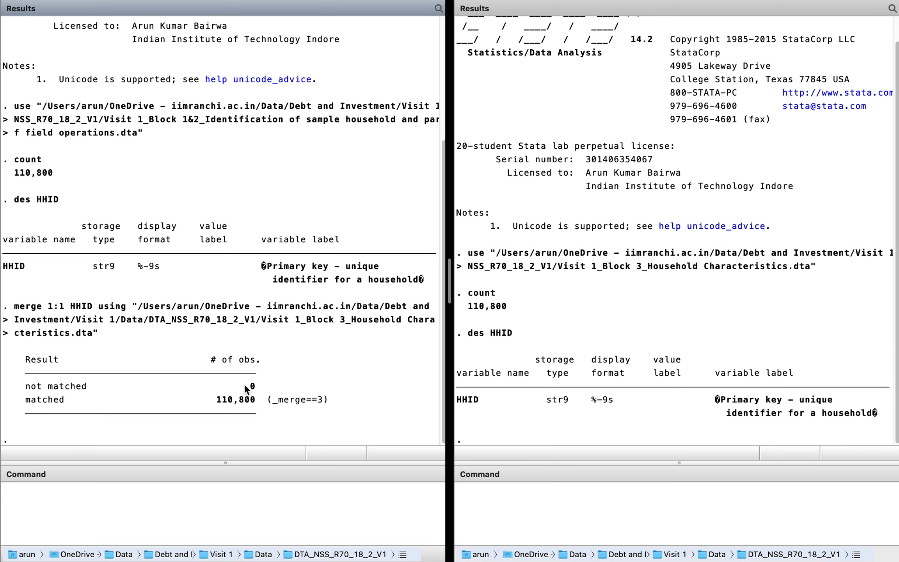
drag(256, 385, 249, 385)
click(253, 391)
drag(226, 401, 254, 402)
click(339, 402)
click(539, 495)
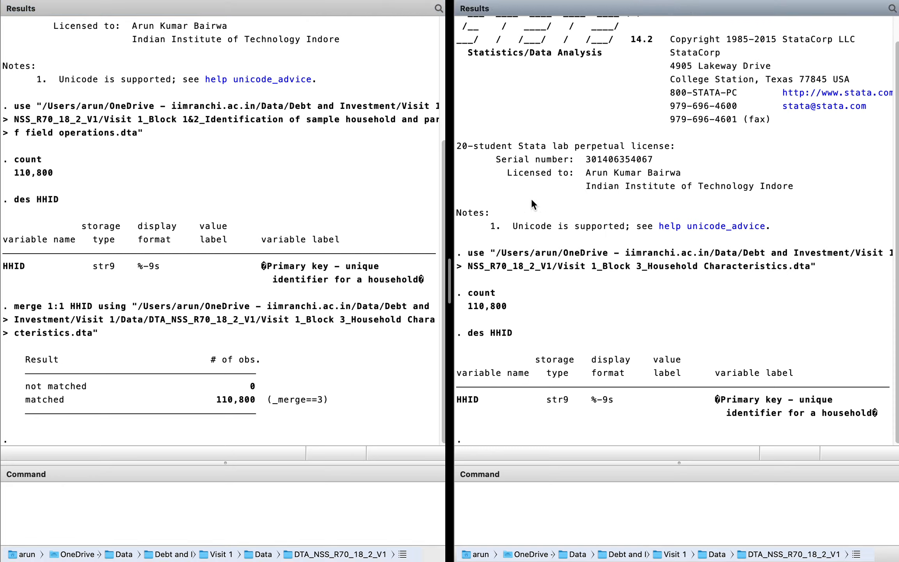
Browse the merged dataset to check the _merge column across the observations, and return to the split view
click(322, 209)
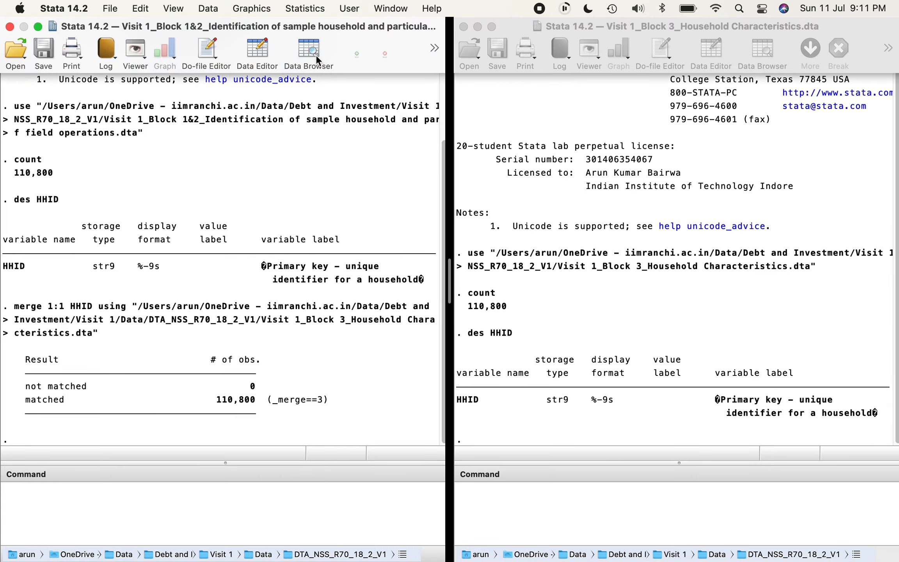
click(311, 49)
scroll(454, 234, right, 20)
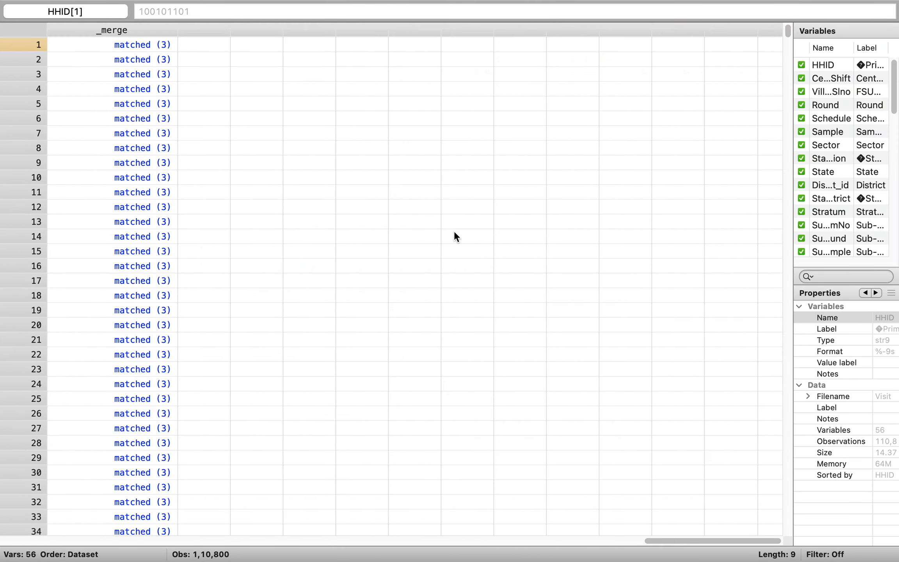
scroll(454, 237, left, 5)
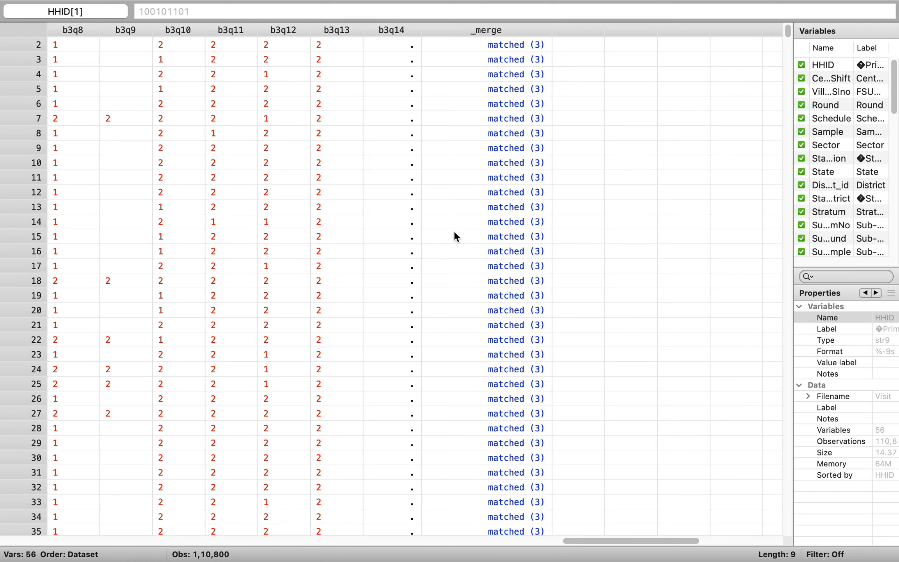
scroll(454, 230, down, 20)
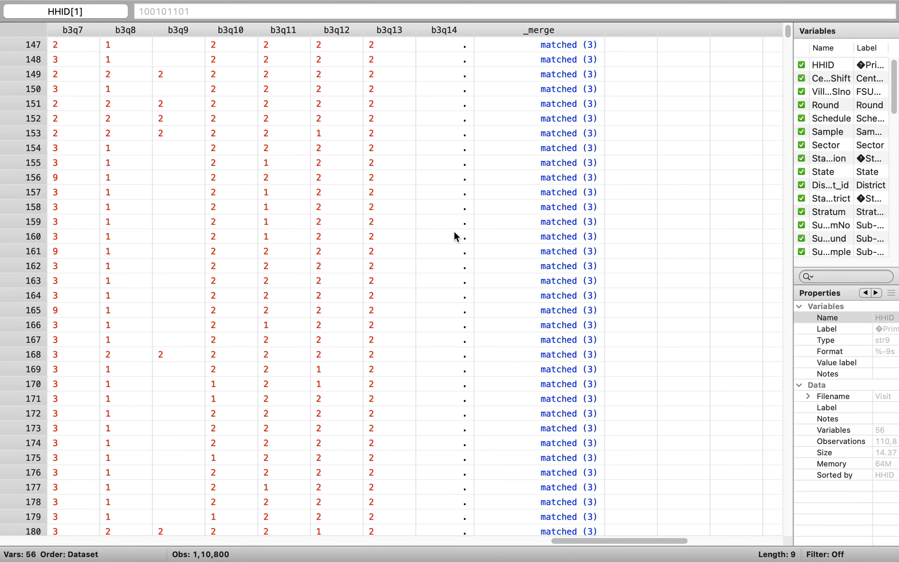
scroll(454, 230, up, 20)
scroll(454, 234, down, 10)
scroll(454, 234, up, 10)
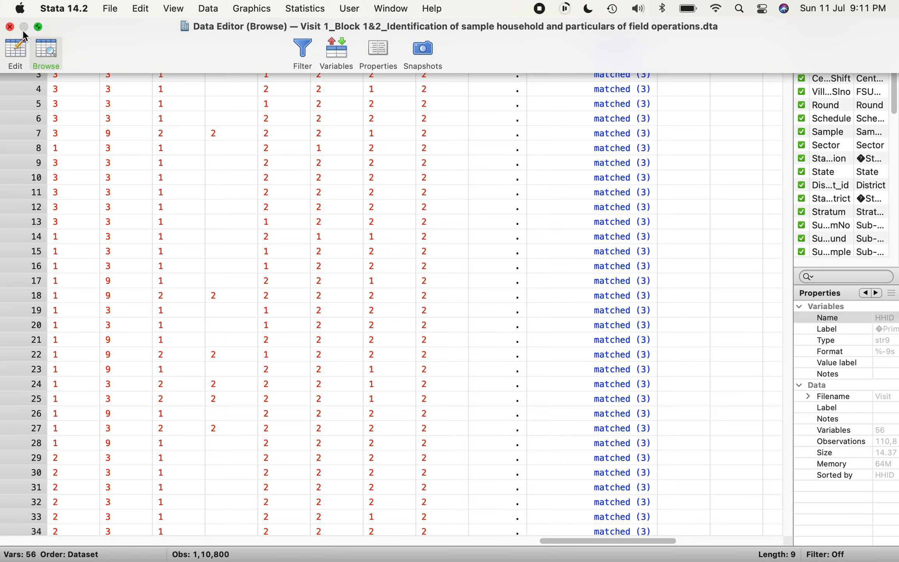
click(10, 26)
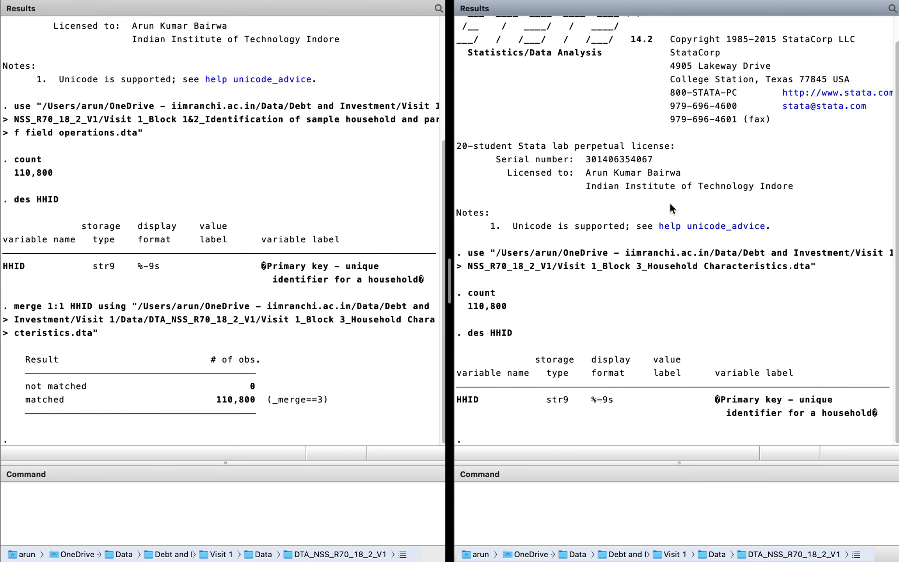
Browse the original Block 3 data to examine its last columns, including b3q11 to b3q14, and return to the split view
click(766, 43)
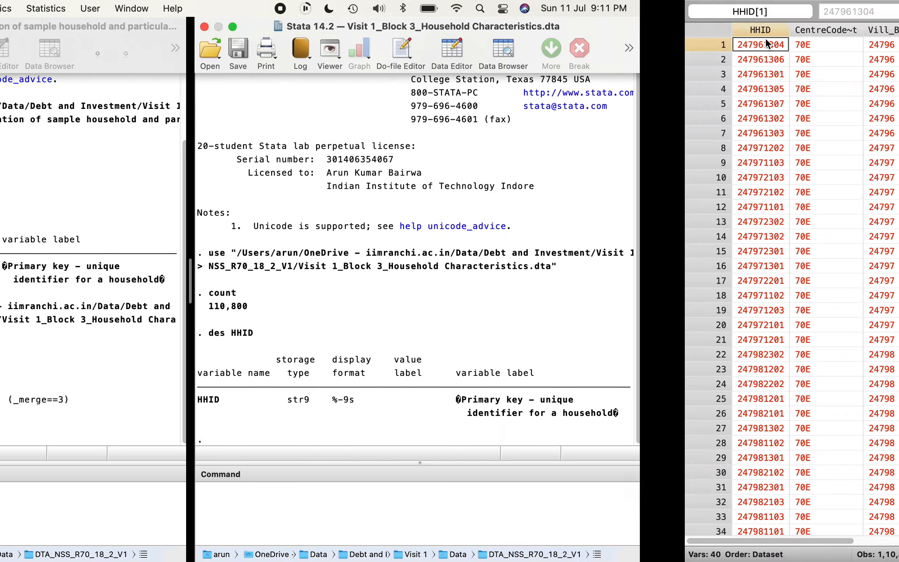
scroll(483, 118, right, 15)
scroll(483, 118, left, 5)
scroll(483, 119, right, 3)
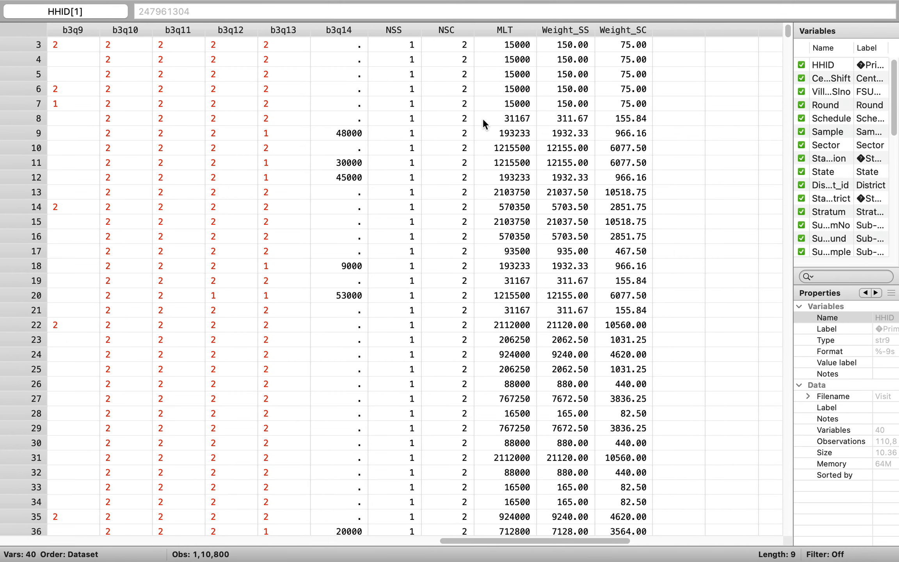
scroll(386, 114, left, 2)
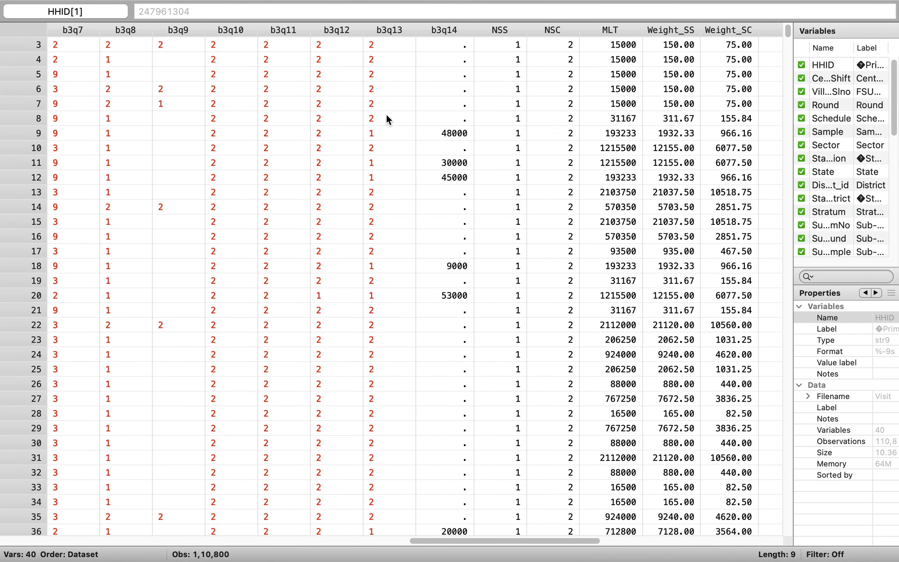
drag(437, 28, 271, 28)
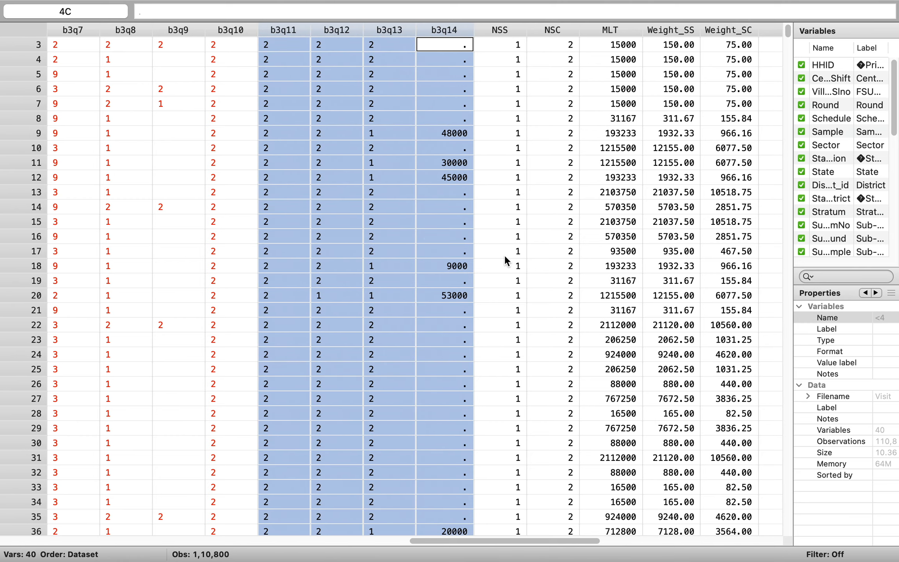
click(505, 260)
mouse_move(76, 1)
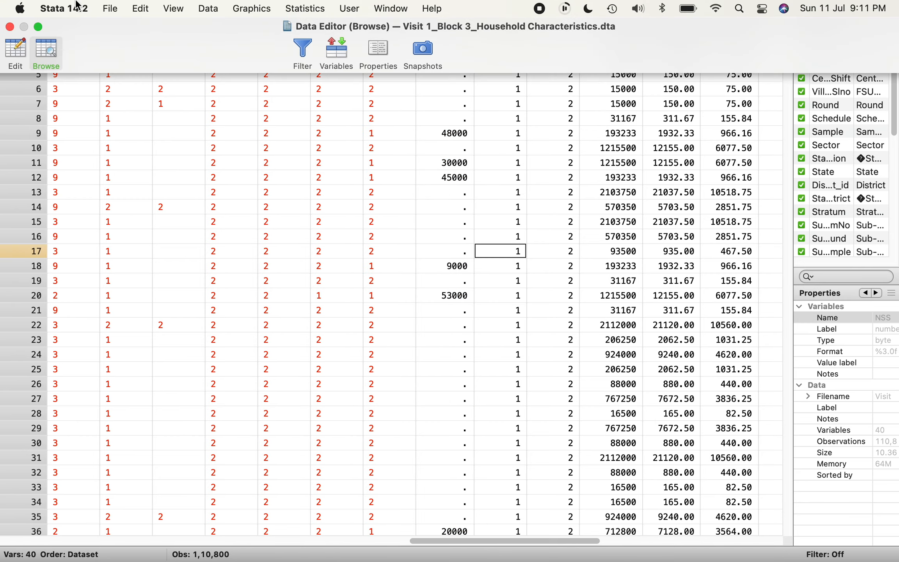
click(8, 26)
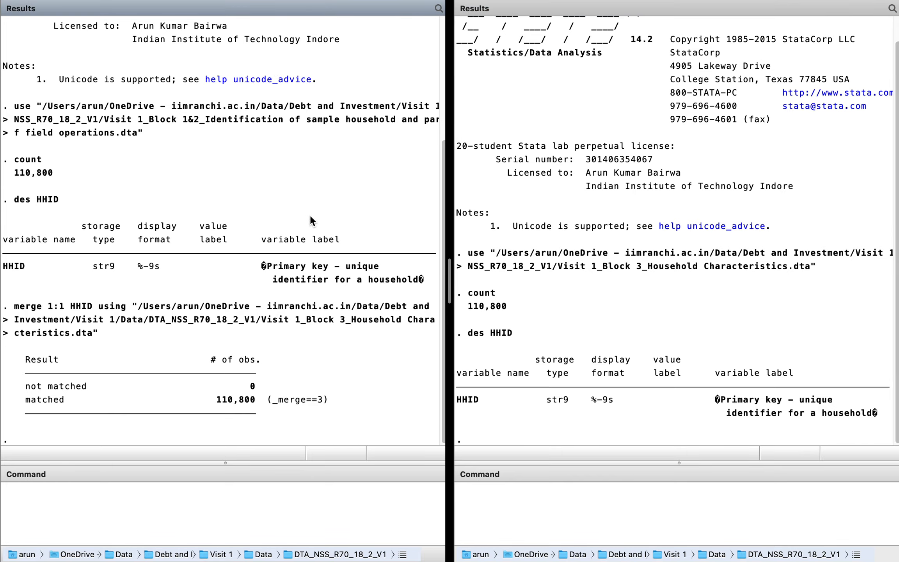
Browse the merged dataset again to examine the added Block 3 columns alongside the original Block 1&2 columns
mouse_move(309, 1)
click(309, 57)
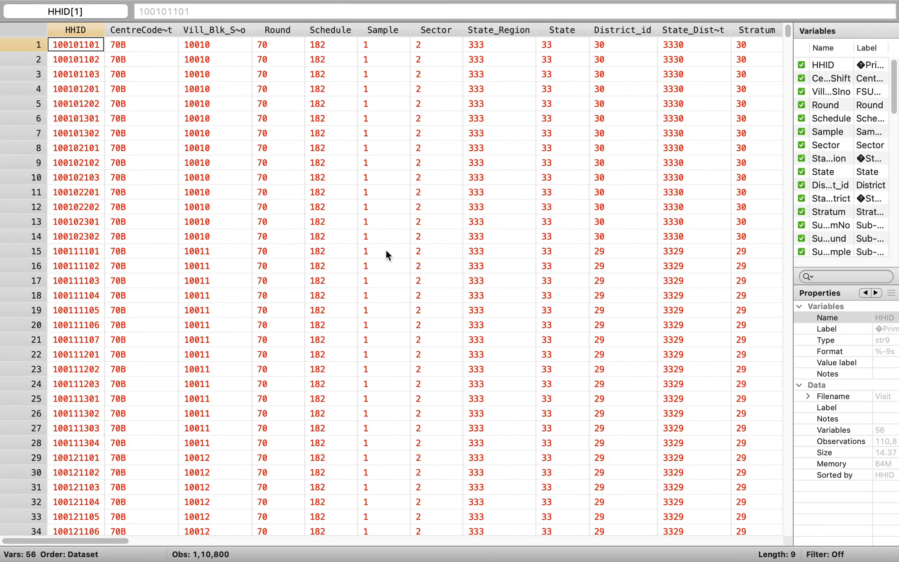
scroll(388, 249, right, 15)
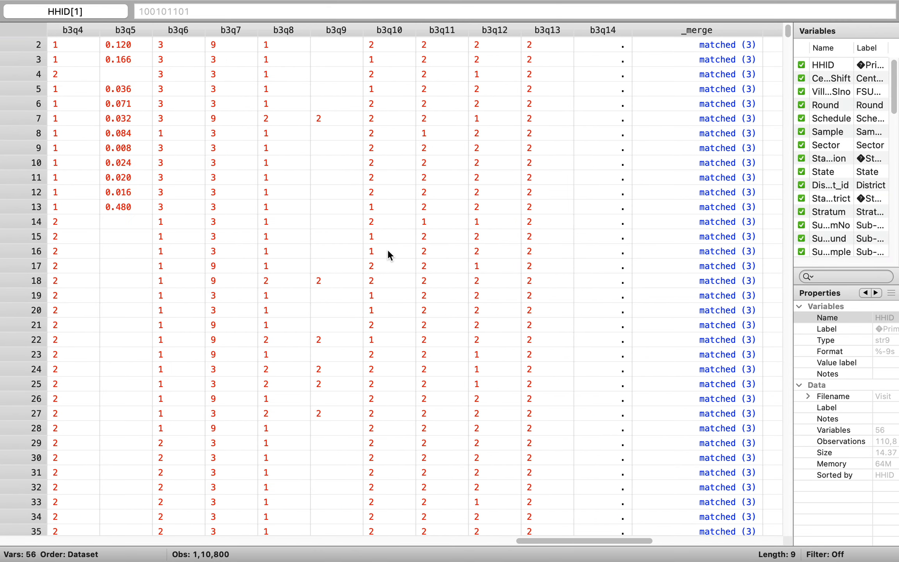
scroll(388, 251, left, 10)
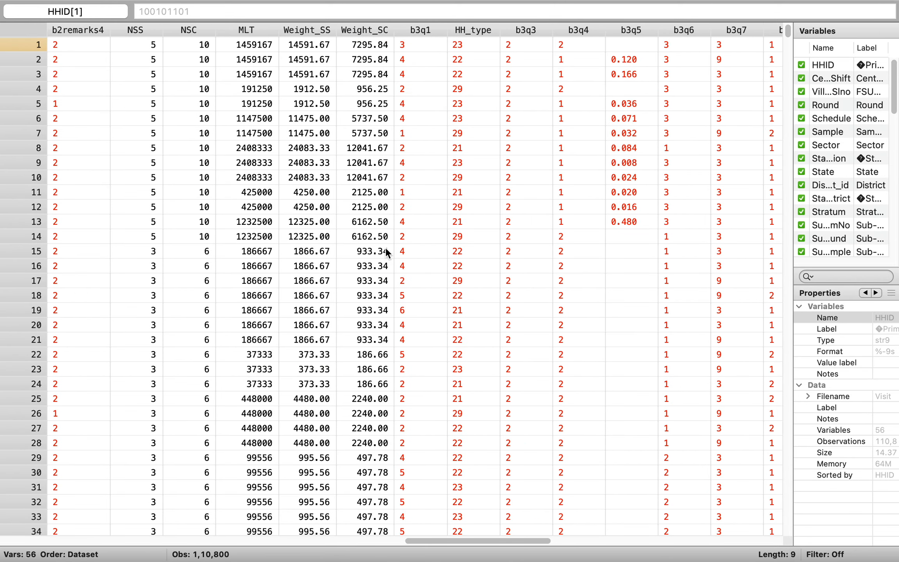
scroll(388, 251, left, 3)
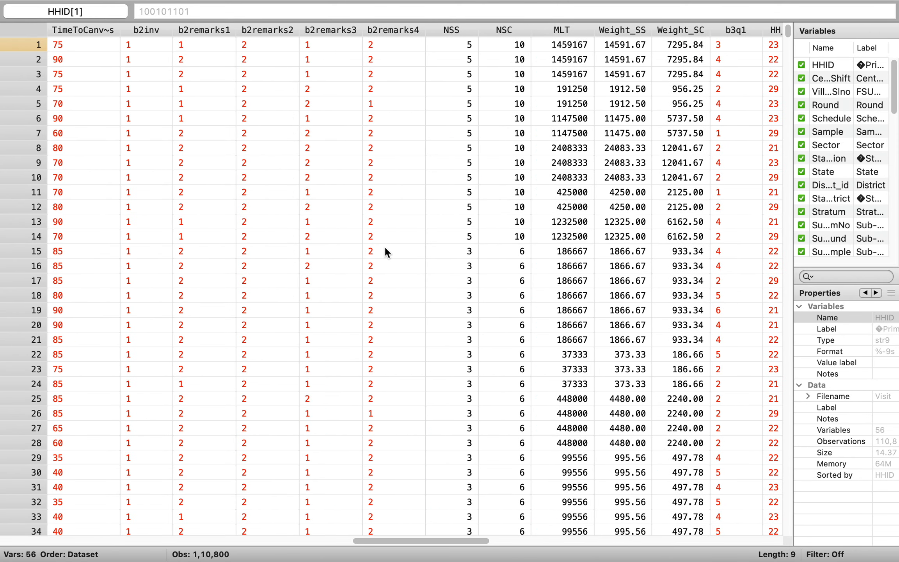
scroll(385, 250, left, 10)
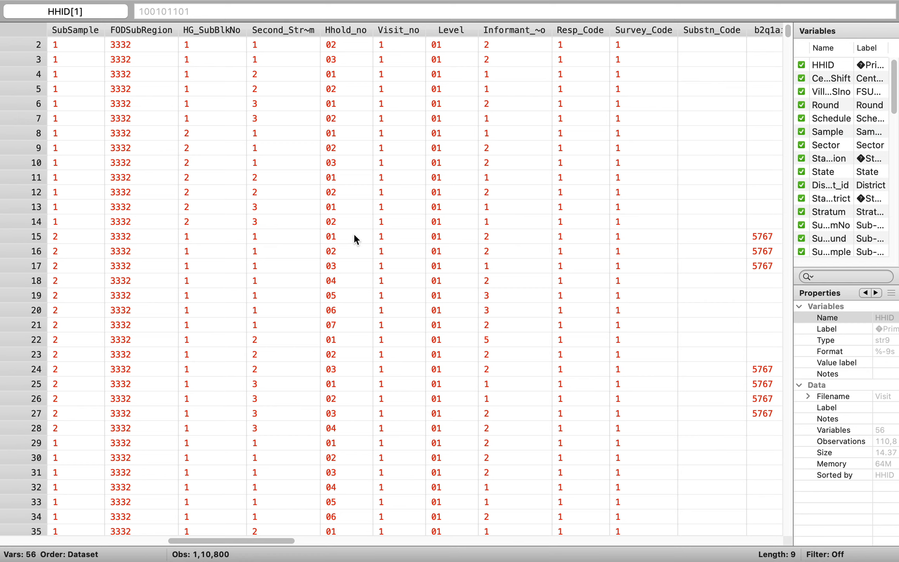
drag(289, 133, 370, 391)
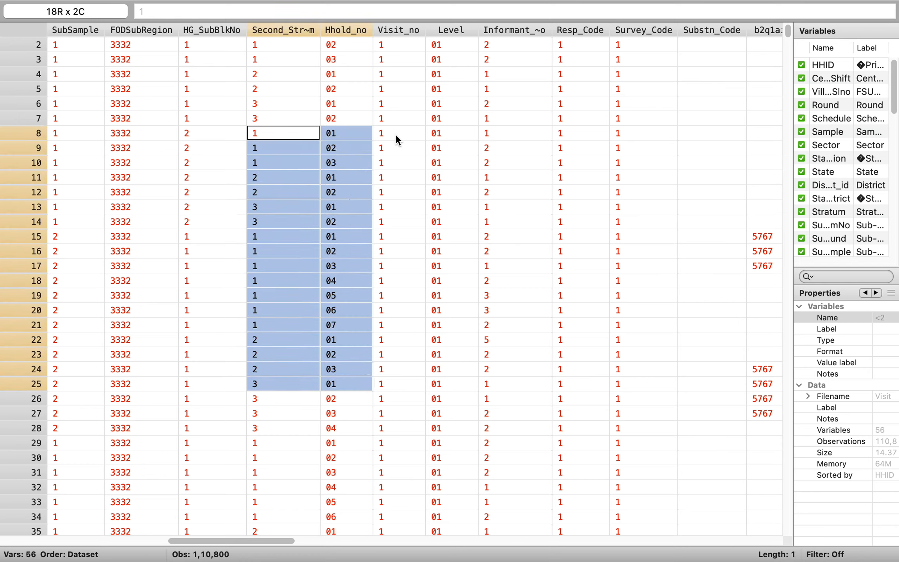
Examine the Visit_no and Level columns and the first three HHID values in the merged dataset, and close the data browser
drag(395, 134, 472, 379)
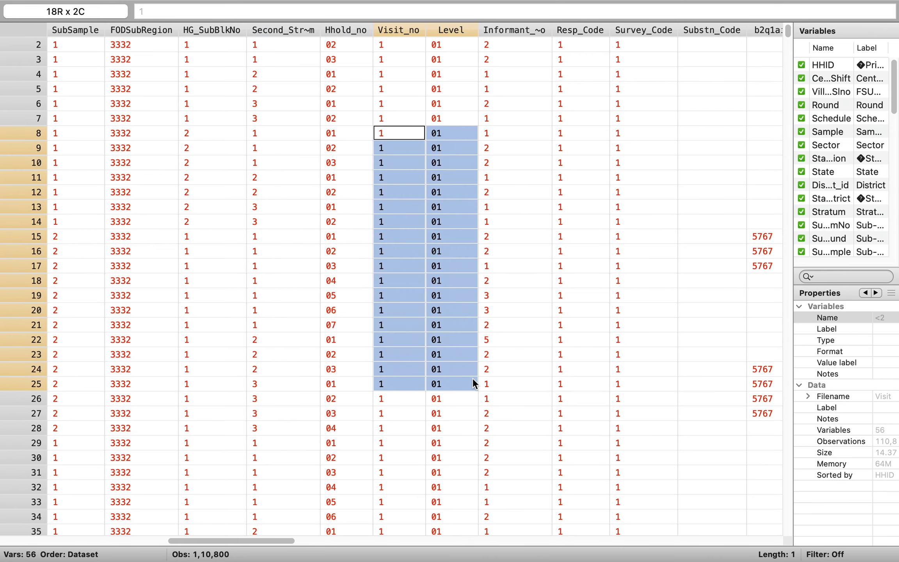
scroll(472, 379, left, 12)
scroll(473, 379, up, 1)
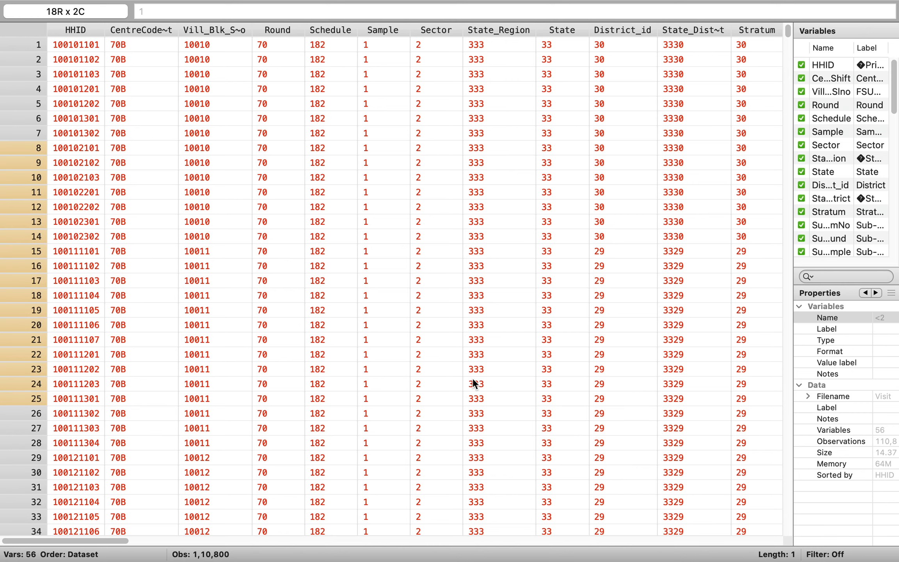
click(85, 45)
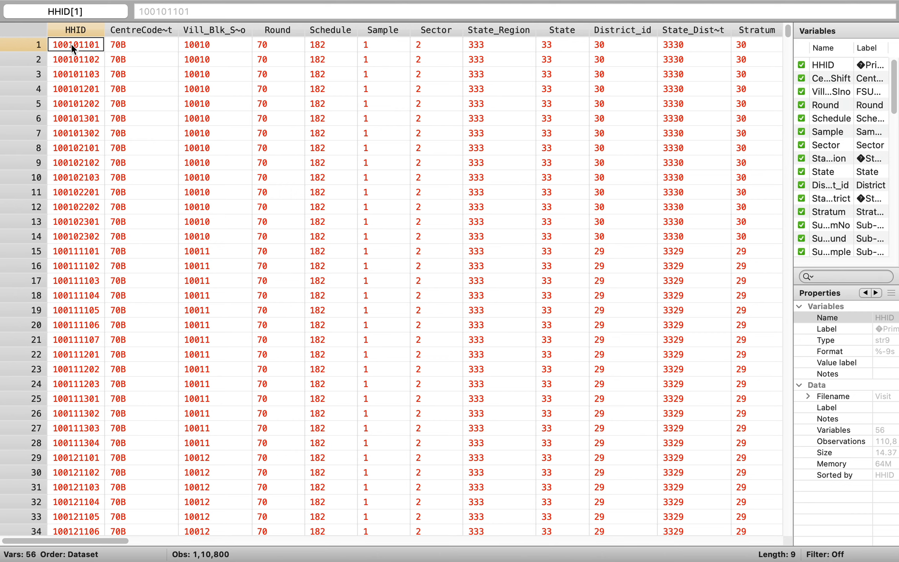
click(72, 60)
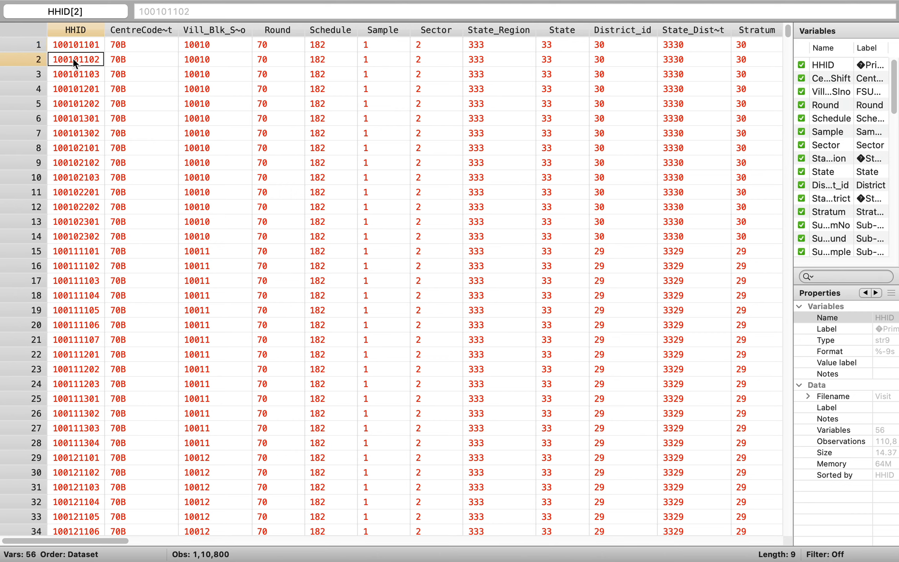
click(79, 77)
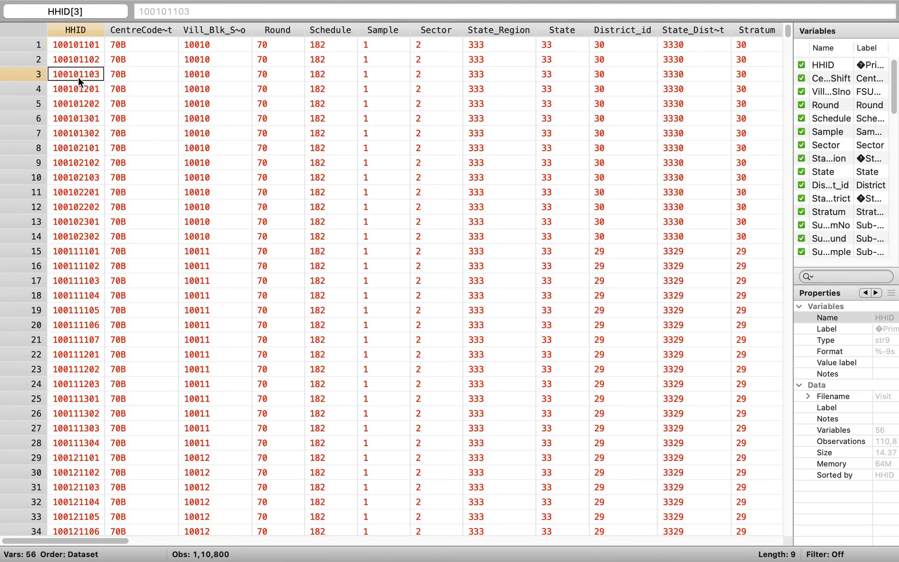
click(90, 47)
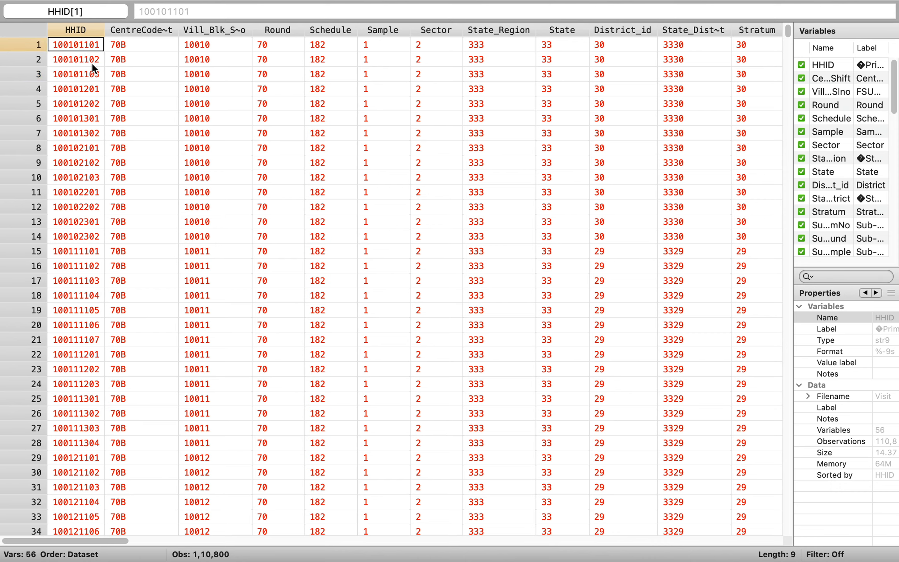
click(92, 63)
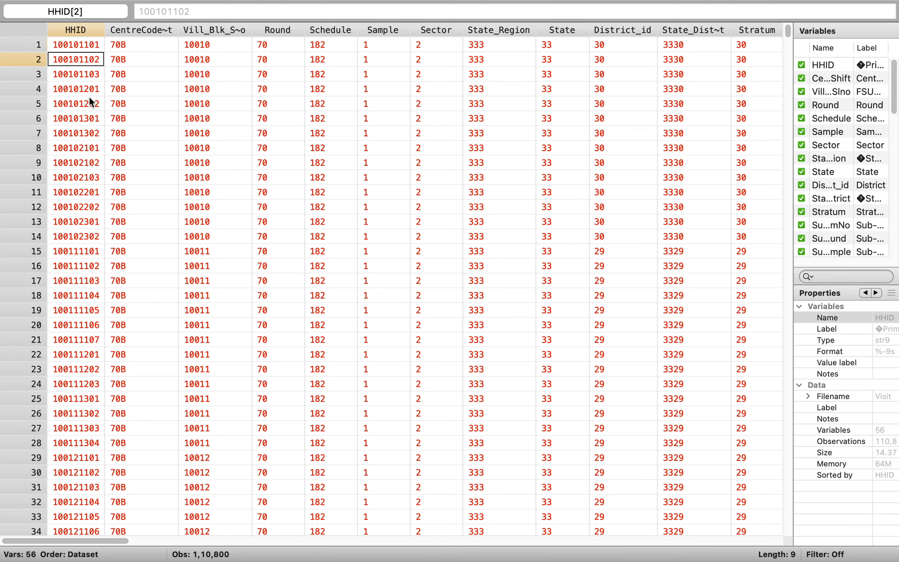
click(216, 177)
mouse_move(15, 4)
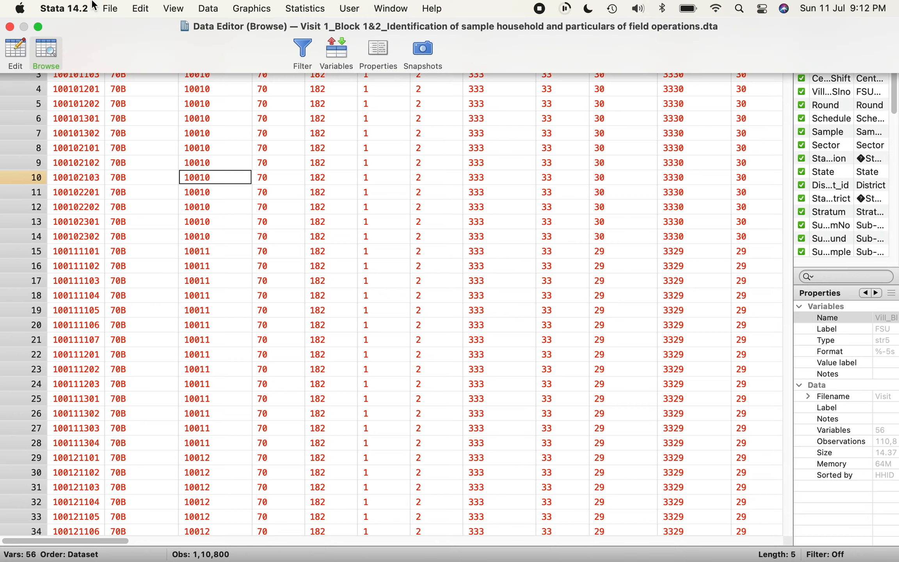
click(11, 28)
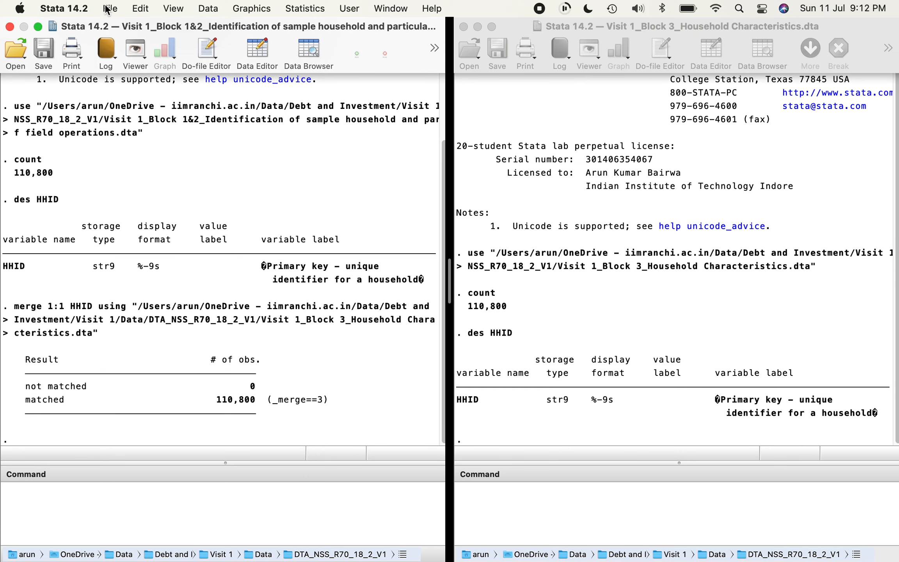
Start saving the merged dataset as a new file, choosing the Desktop as its location
click(109, 9)
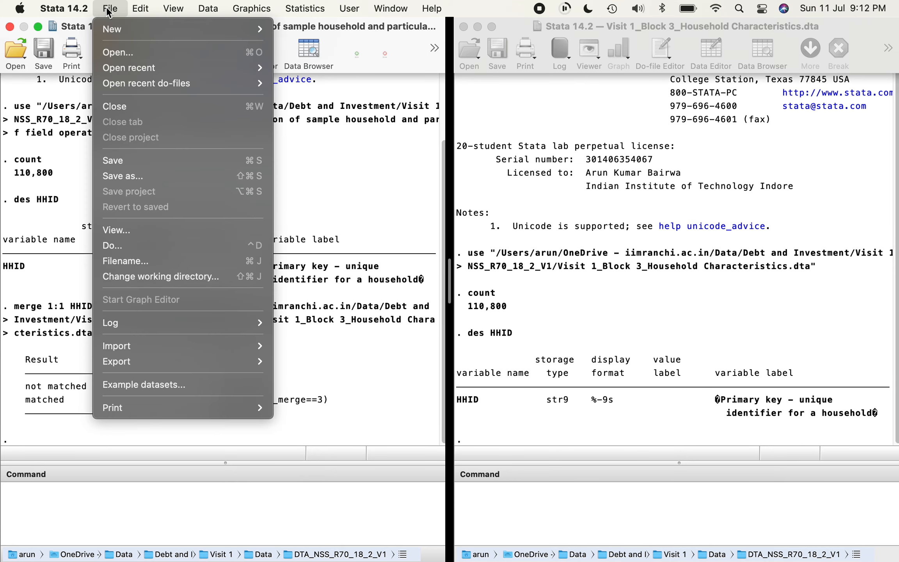
click(128, 176)
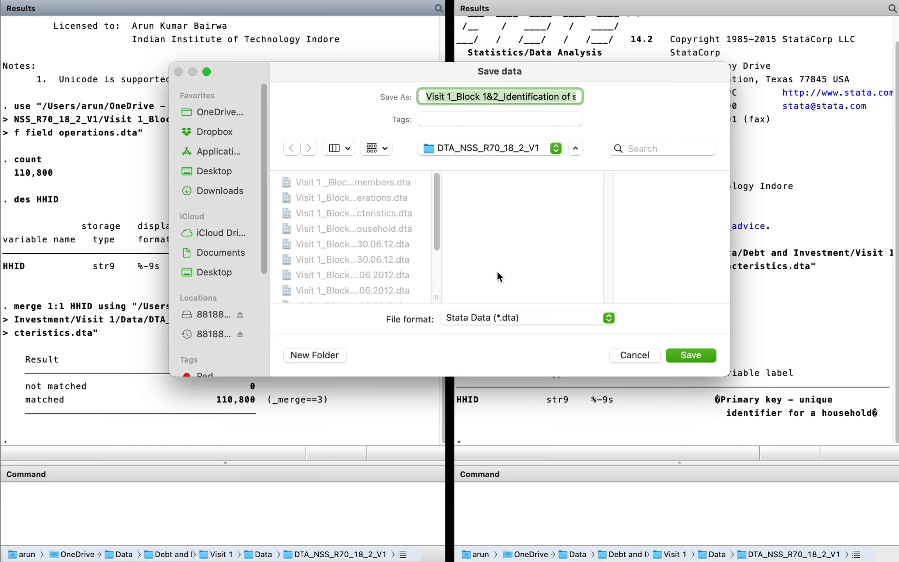
click(220, 175)
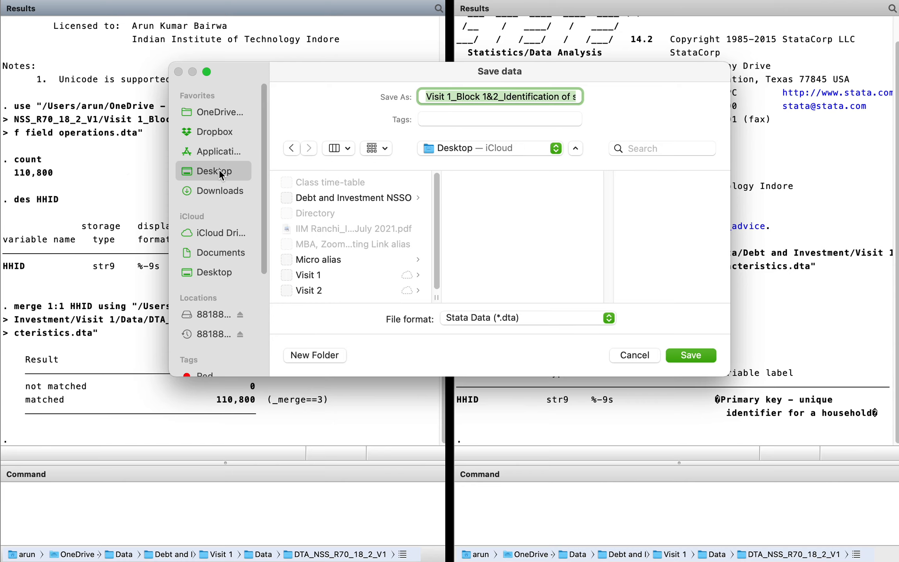
Replace the proposed file name with V1_B1+2+3 for the merged dataset
click(485, 96)
key(super+a)
text(V)
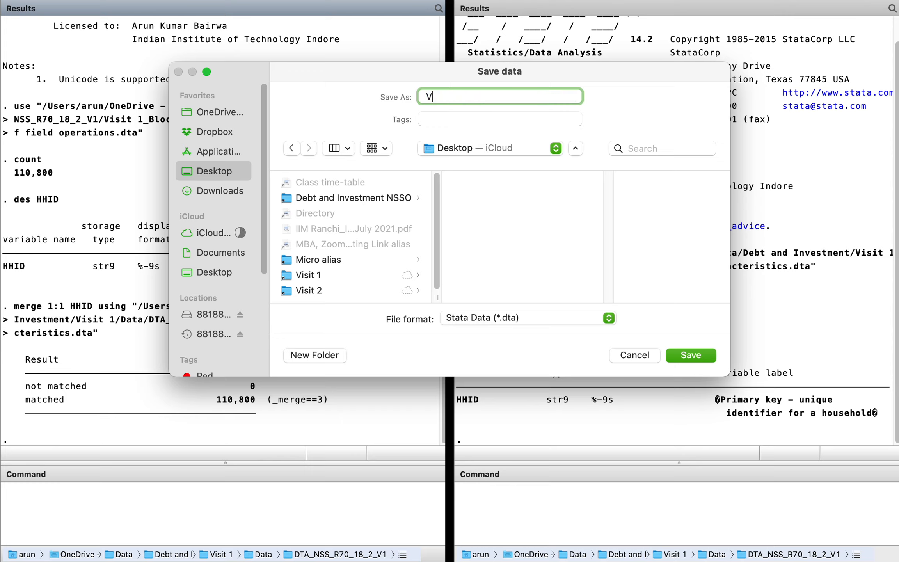
text(1_B)
text(1+B)
text(2)
text(+)
text(3)
key(BackSpace)
key(BackSpace)
key(BackSpace)
key(BackSpace)
text(2+3)
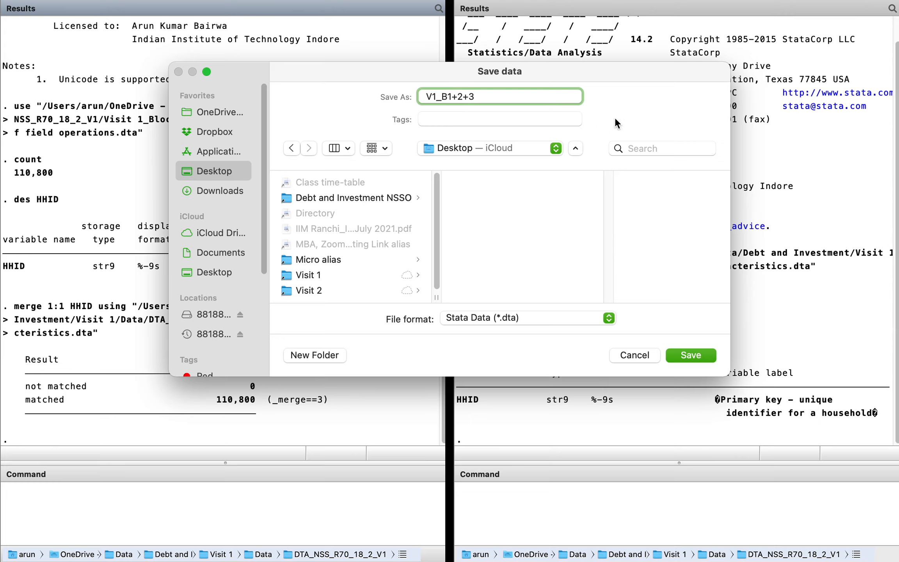